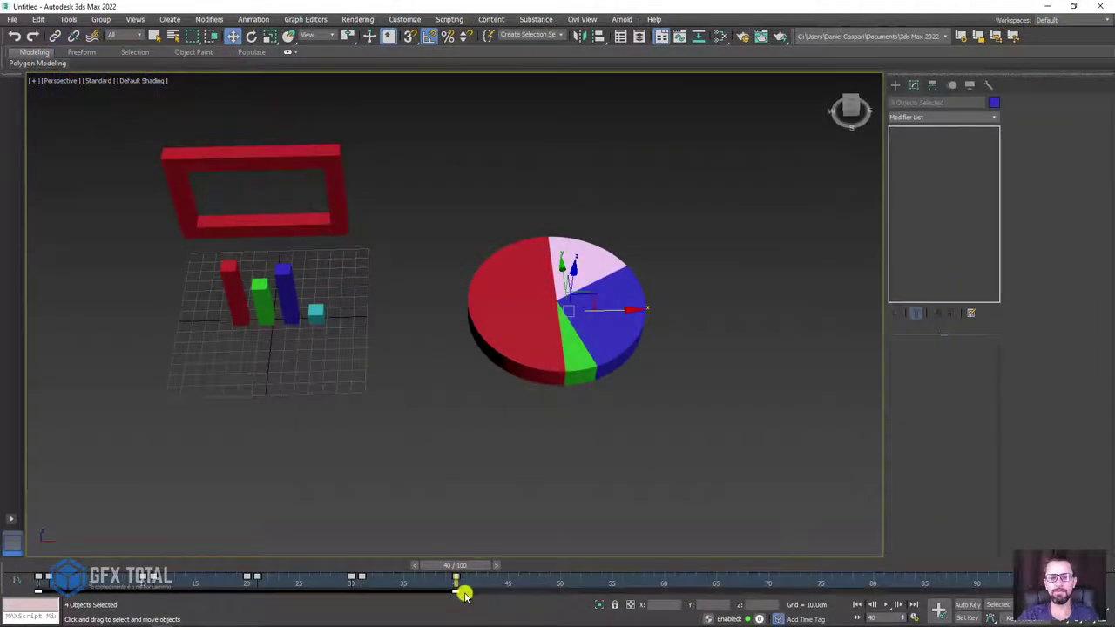
# Step: Preview the pie chart animation by scrubbing the timeline and playing it from the start
pyautogui.moveTo(461, 592); pyautogui.dragTo(455, 581)
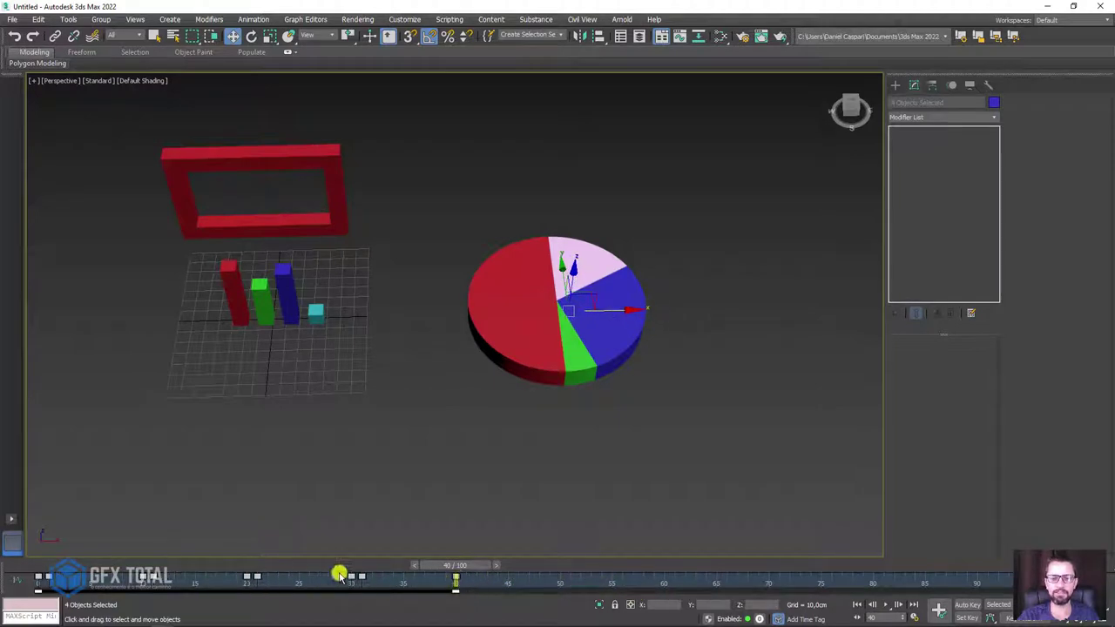
pyautogui.rightClick(465, 586)
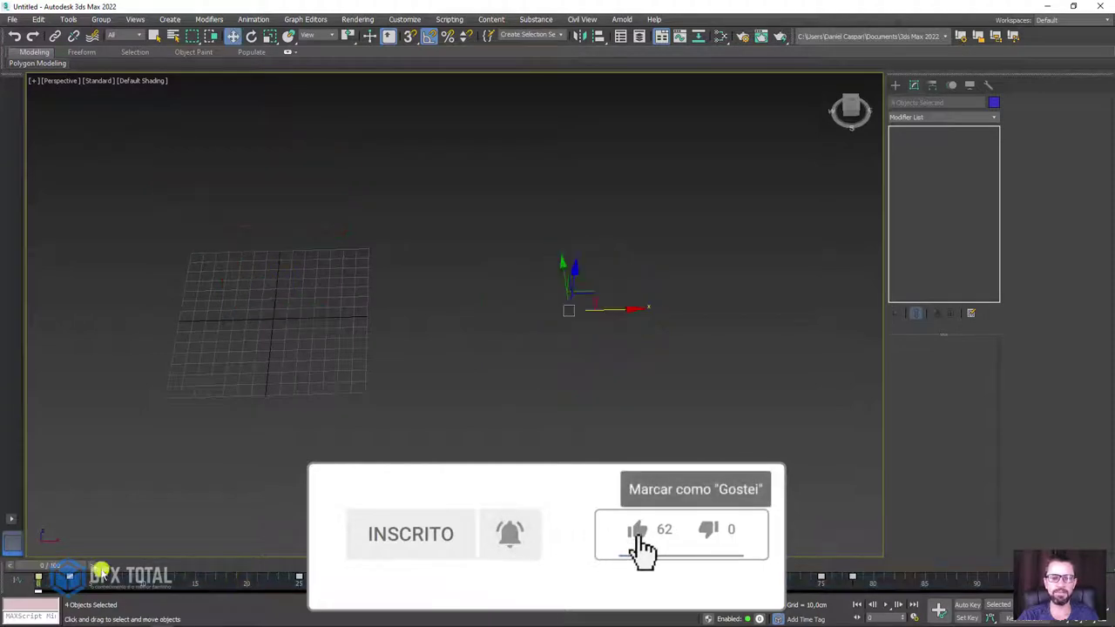
pyautogui.moveTo(858, 590); pyautogui.dragTo(868, 590)
pyautogui.click(885, 604)
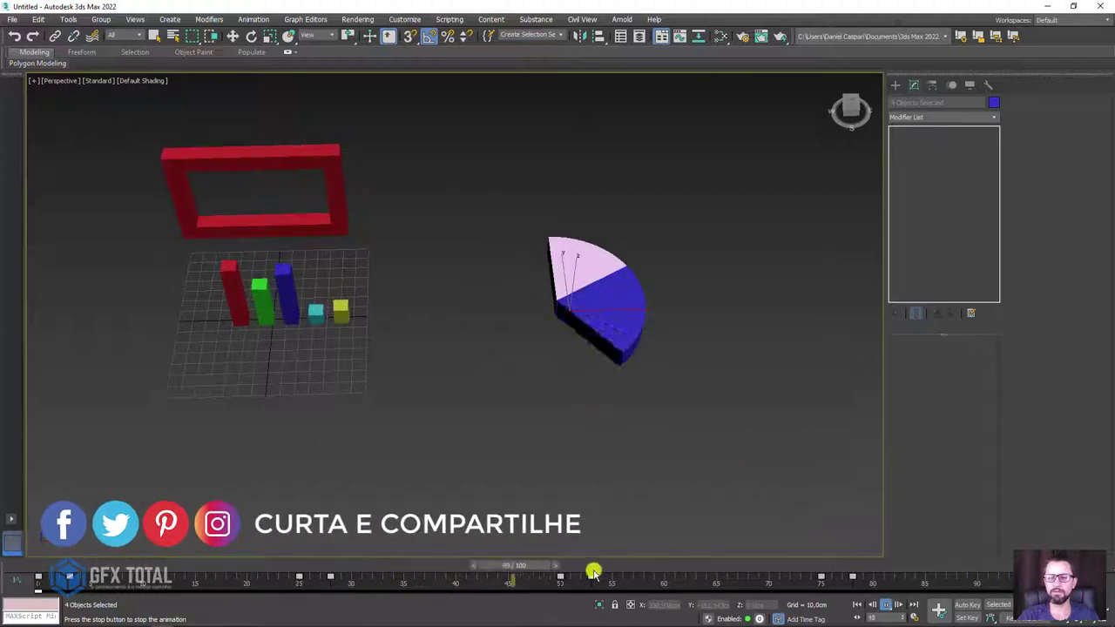
pyautogui.press('Home')
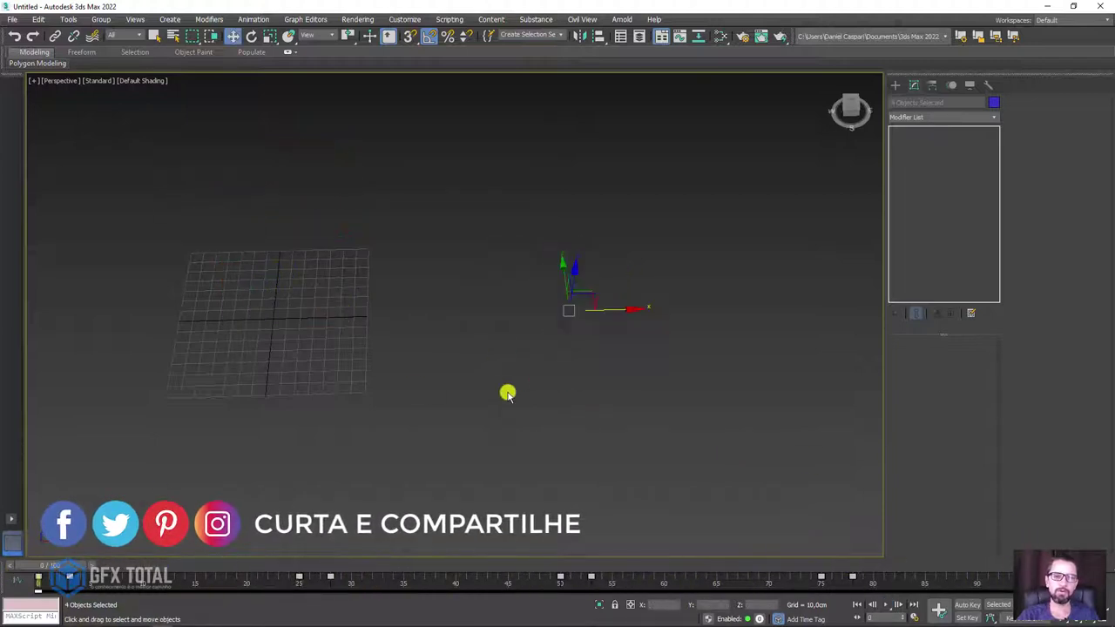
pyautogui.press('/')
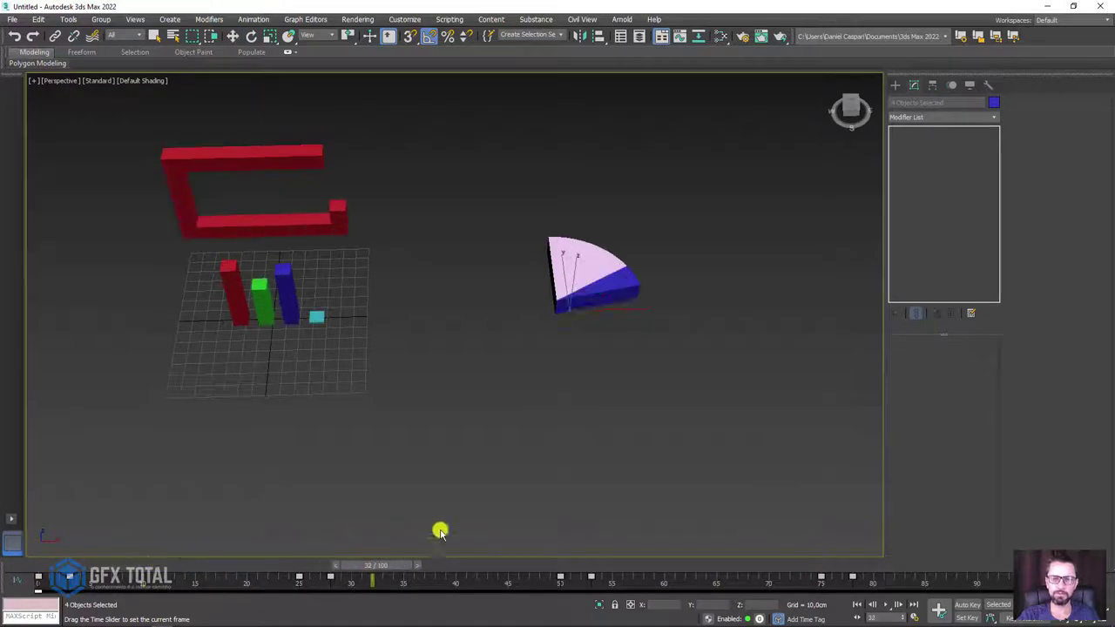
# Step: Select the pale pink slice Cylinder001 and Shift-drag it upward as a Copy
pyautogui.keyDown('alt'); pyautogui.moveTo(629, 441); pyautogui.dragTo(522, 279, button='middle'); pyautogui.keyUp('alt')
pyautogui.click(522, 279)
pyautogui.keyDown('alt'); pyautogui.moveTo(500, 391); pyautogui.dragTo(589, 261, button='middle'); pyautogui.keyUp('alt')
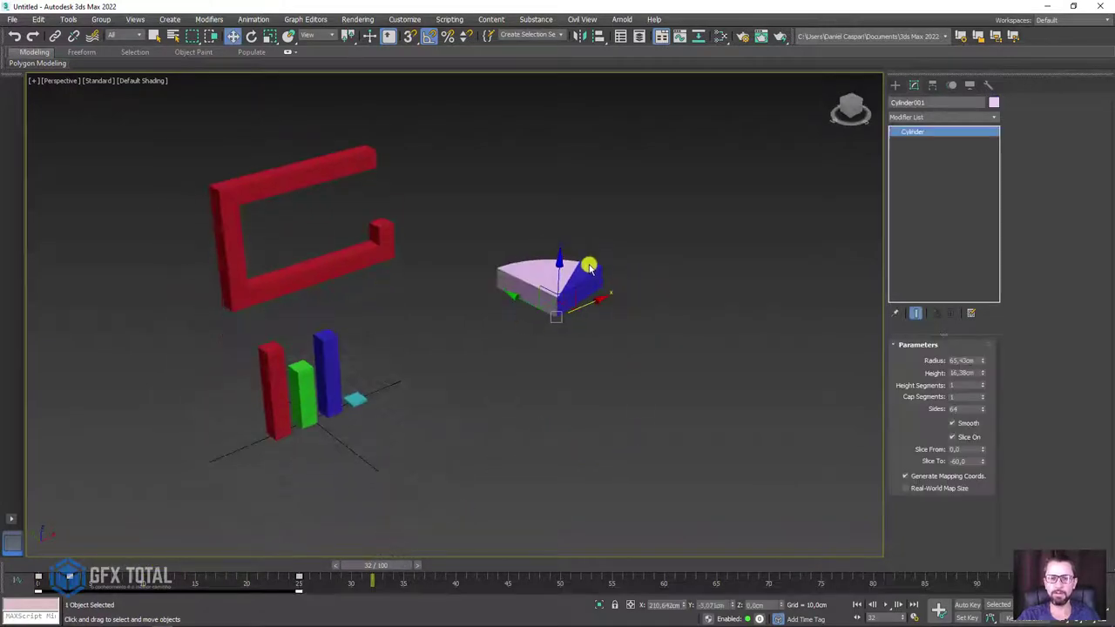
pyautogui.keyDown('shift'); pyautogui.moveTo(560, 272); pyautogui.dragTo(562, 179); pyautogui.keyUp('shift')
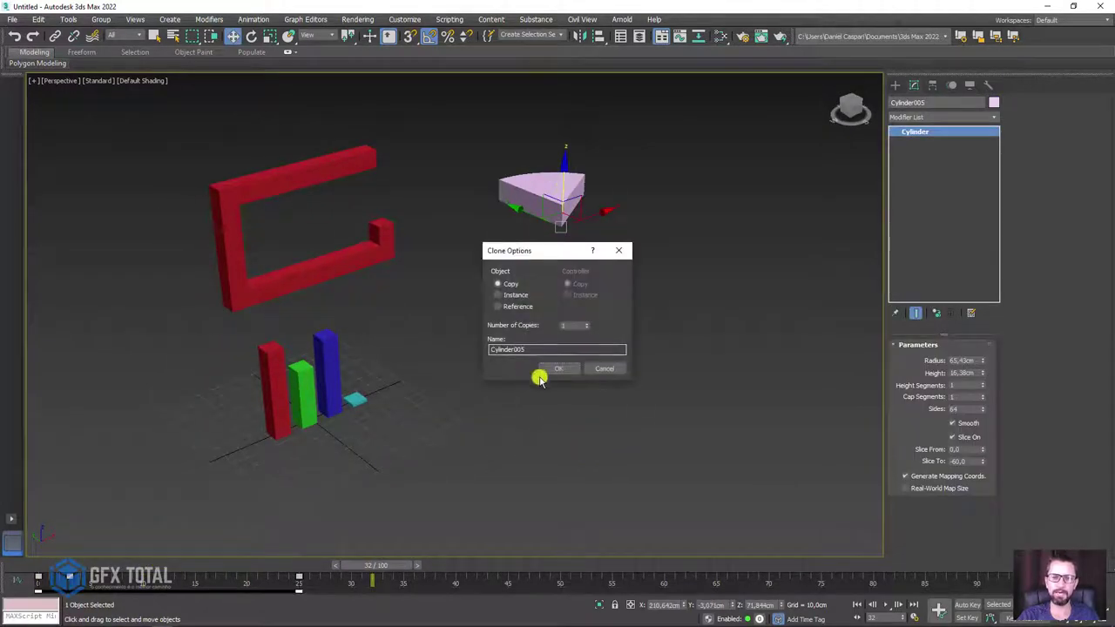
pyautogui.click(542, 372)
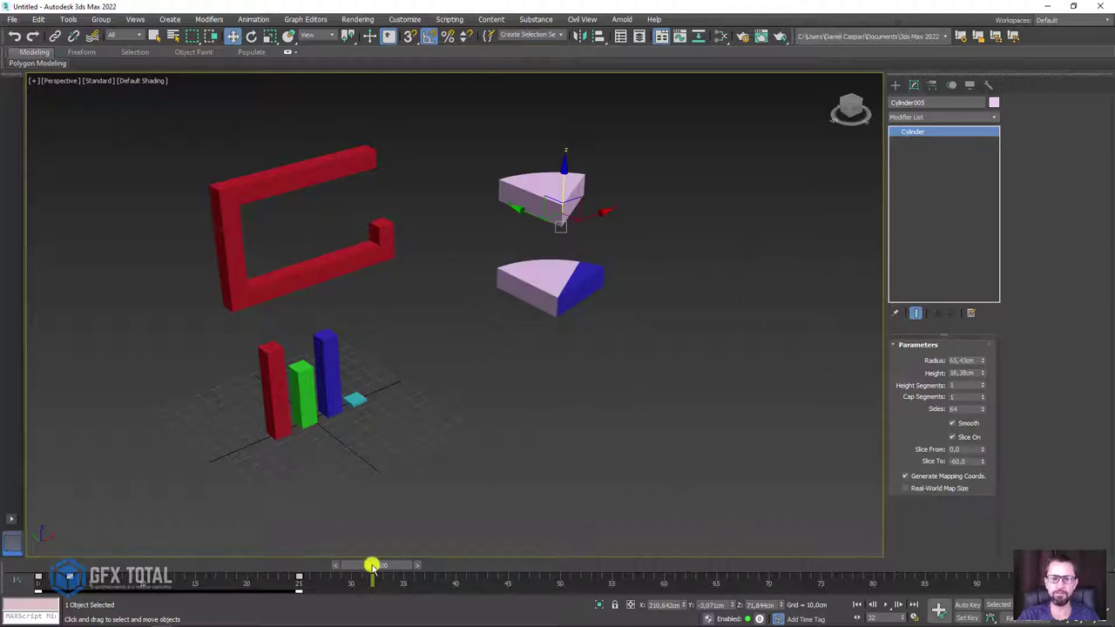
# Step: Move the copied slice's animation keys later on the track bar and go to frame 100
pyautogui.moveTo(372, 567)
pyautogui.mouseDown()
pyautogui.moveTo(293, 567)
pyautogui.moveTo(814, 580)
pyautogui.mouseUp()
pyautogui.rightClick(784, 581)
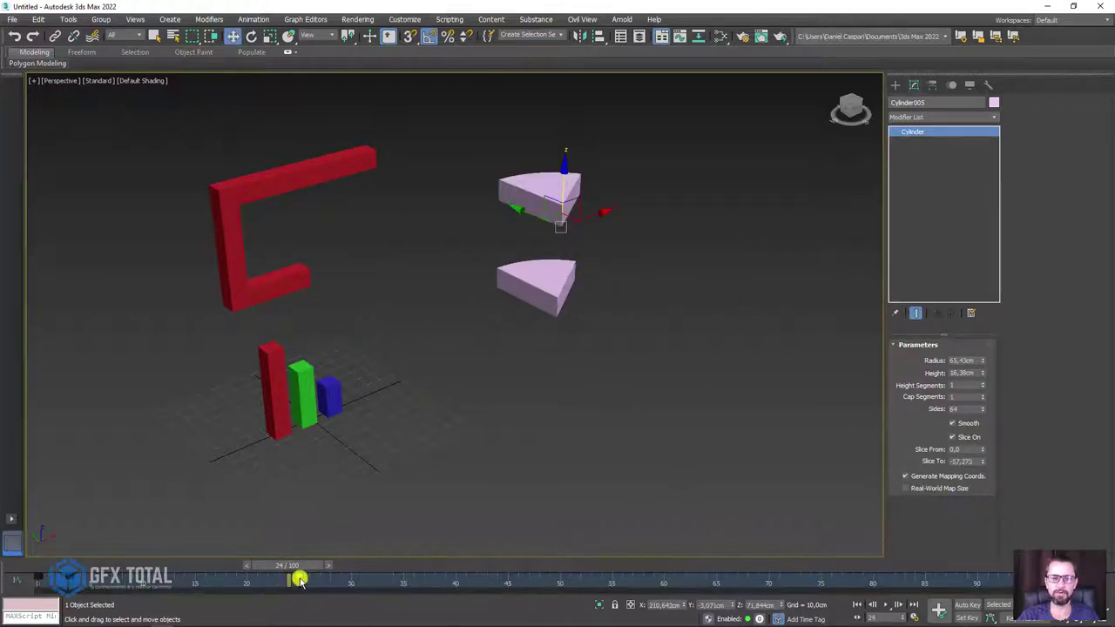
pyautogui.moveTo(299, 579); pyautogui.dragTo(925, 579)
pyautogui.moveTo(1028, 579); pyautogui.dragTo(492, 582)
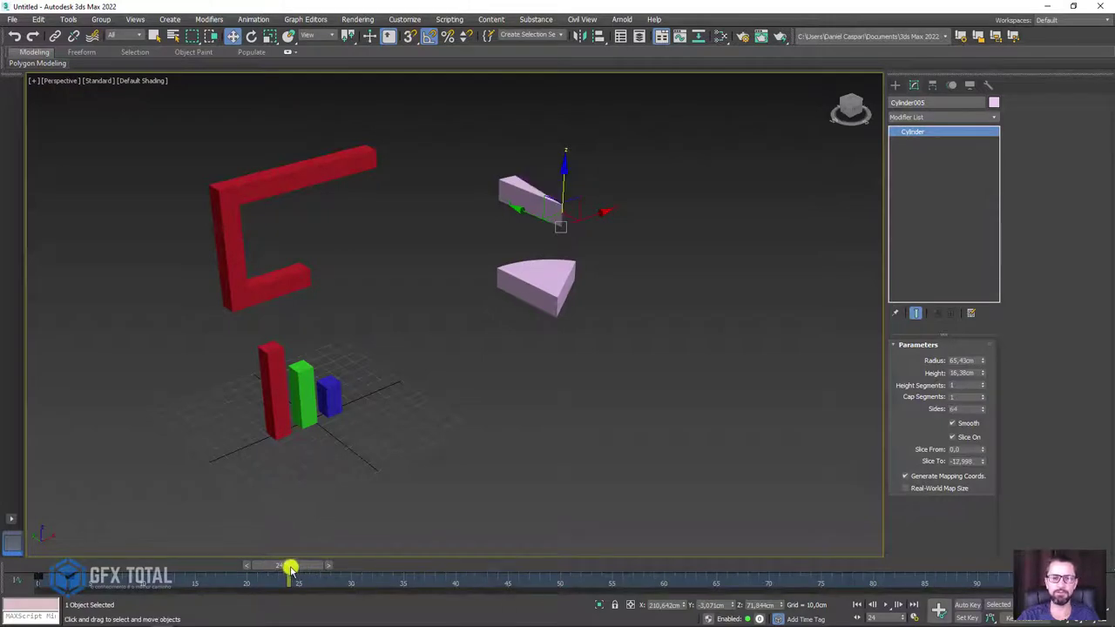
pyautogui.moveTo(290, 567); pyautogui.dragTo(1013, 566)
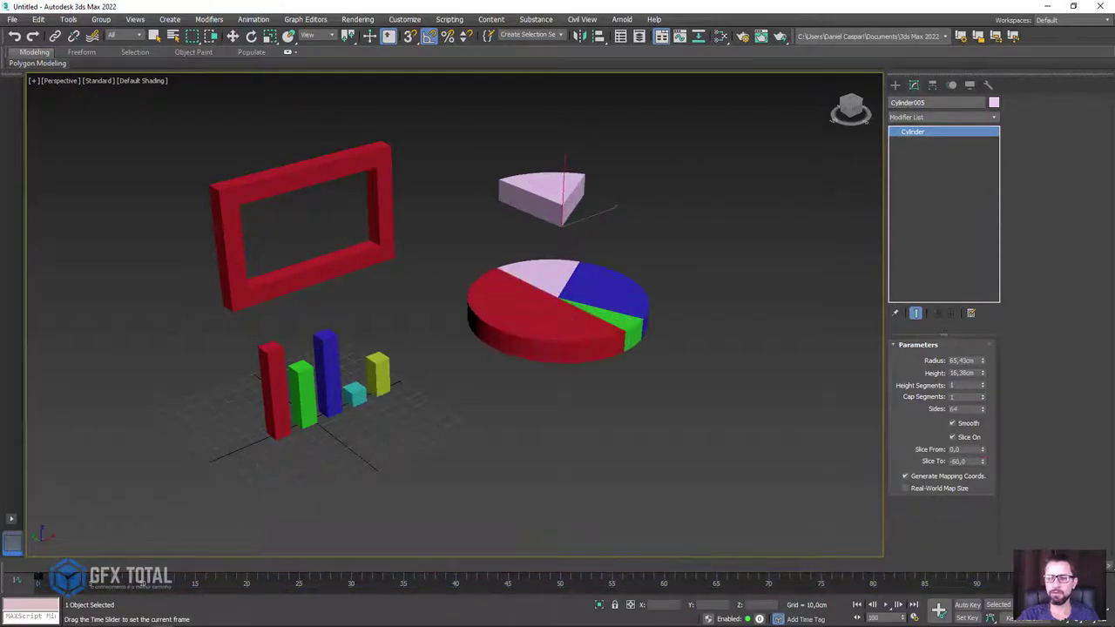
# Step: With Auto Key on, animate the copy's Slice To to -360 so it becomes a nearly full disc
pyautogui.press('w')
pyautogui.click(967, 603)
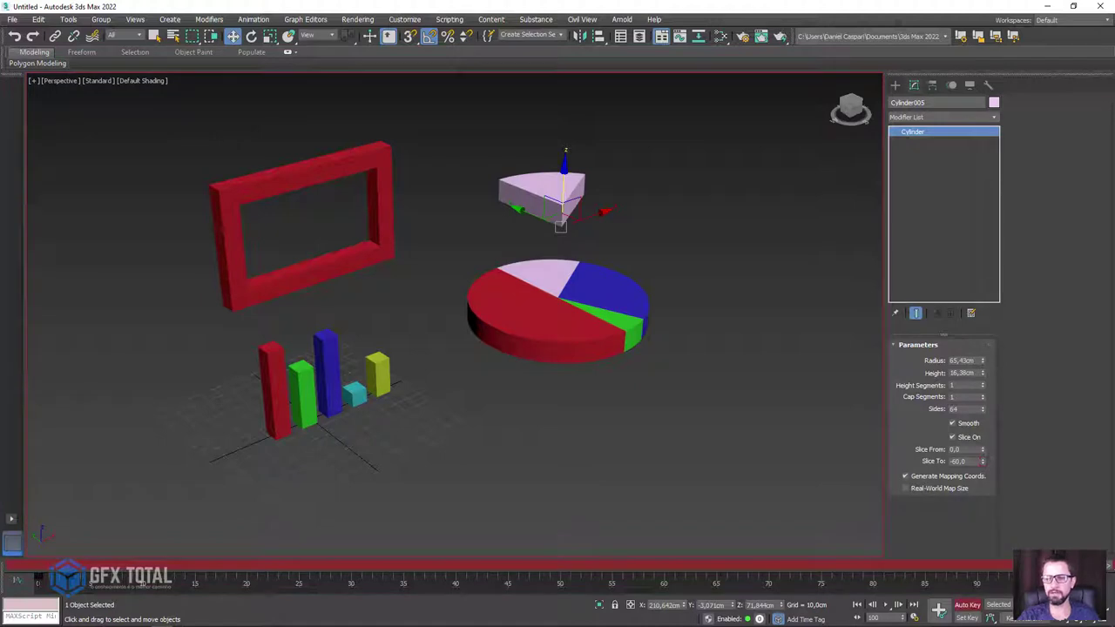
pyautogui.moveTo(982, 461)
pyautogui.mouseDown()
pyautogui.moveTo(1006, 147)
pyautogui.moveTo(1008, 195)
pyautogui.mouseUp()
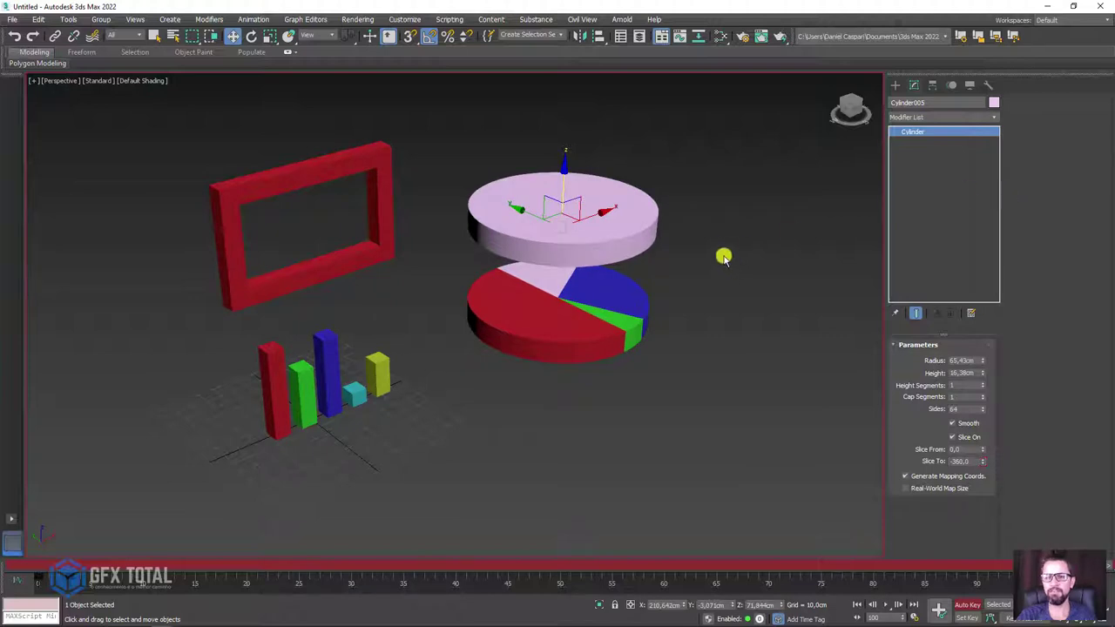
pyautogui.keyDown('alt'); pyautogui.moveTo(724, 257); pyautogui.dragTo(607, 449, button='middle'); pyautogui.keyUp('alt')
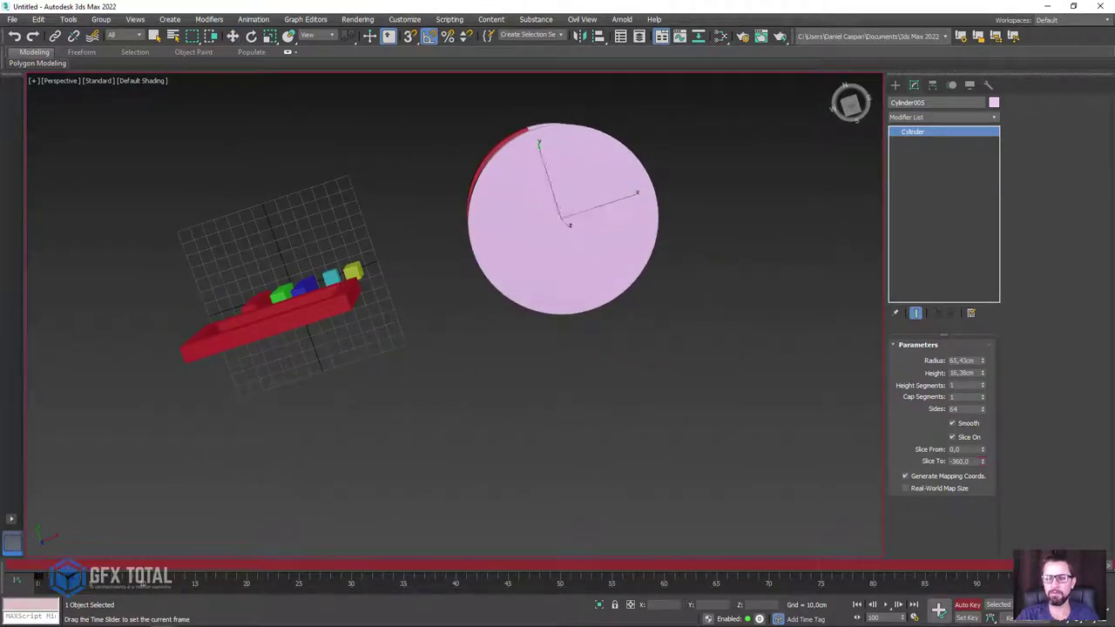
pyautogui.moveTo(36, 566)
pyautogui.mouseDown()
pyautogui.moveTo(352, 566)
pyautogui.moveTo(844, 538)
pyautogui.moveTo(1009, 566)
pyautogui.mouseUp()
pyautogui.press('w')
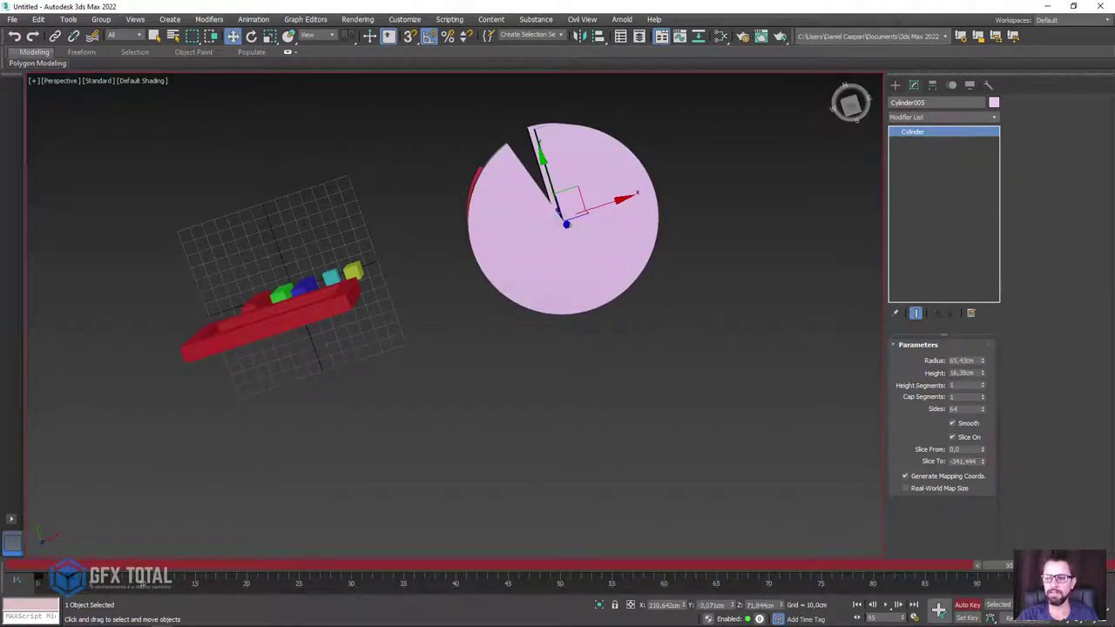
pyautogui.click(971, 607)
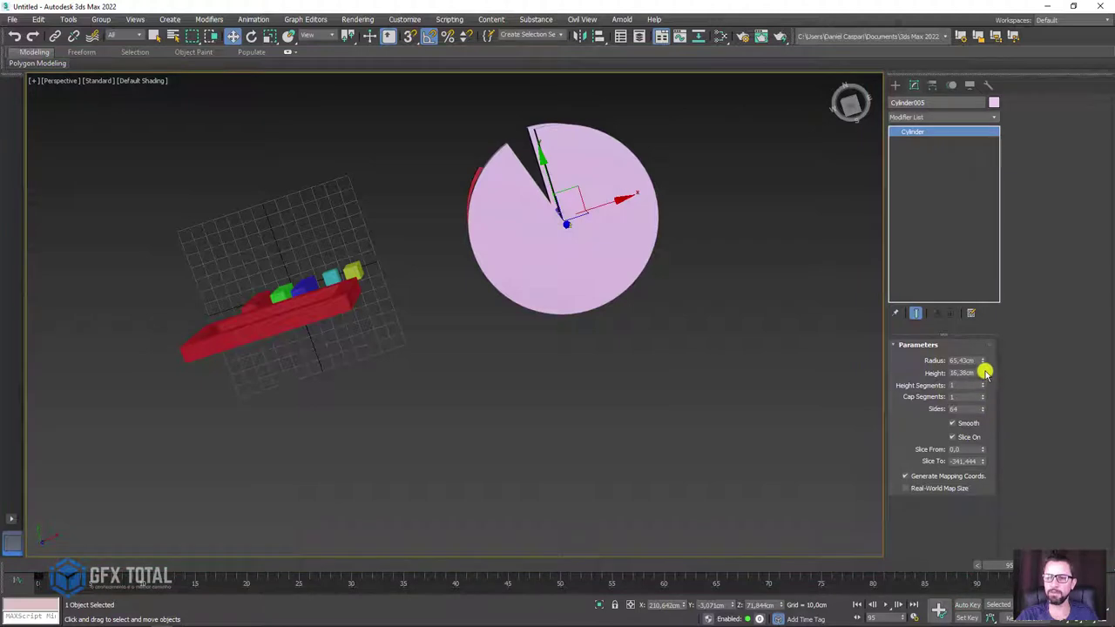
# Step: Set the disc's radius to 81.133 and lower it along Z around the pie
pyautogui.moveTo(985, 364); pyautogui.dragTo(983, 354)
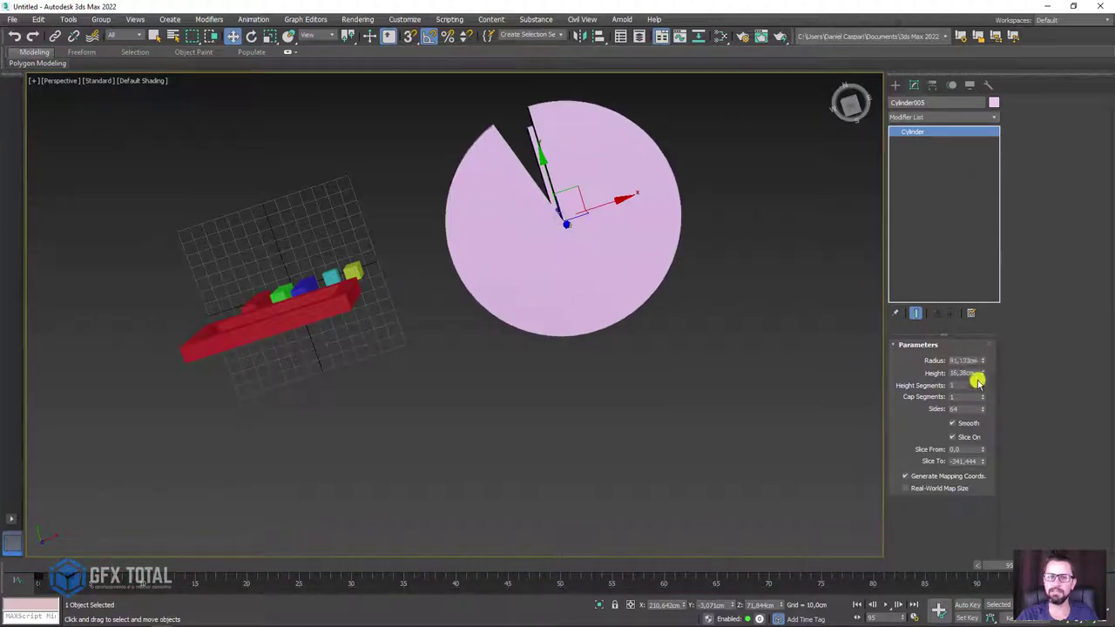
pyautogui.moveTo(709, 354)
pyautogui.keyDown('alt'); pyautogui.mouseDown(button='middle')
pyautogui.moveTo(560, 177)
pyautogui.moveTo(558, 193)
pyautogui.mouseUp(button='middle'); pyautogui.keyUp('alt')
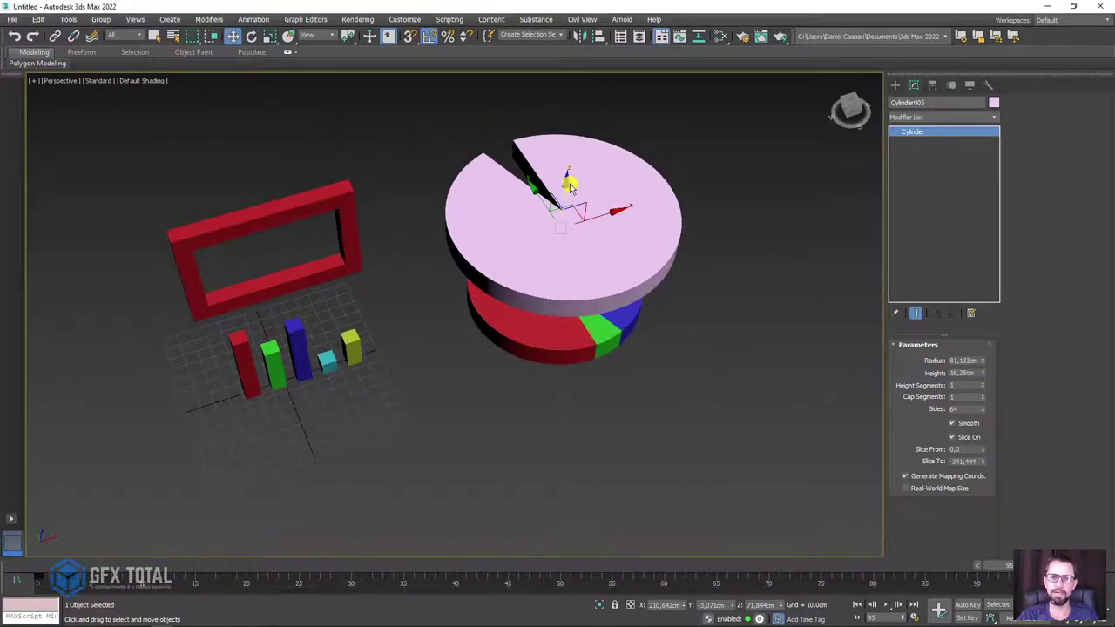
pyautogui.moveTo(569, 183); pyautogui.dragTo(561, 258)
pyautogui.keyDown('alt'); pyautogui.moveTo(561, 258); pyautogui.dragTo(585, 324, button='middle'); pyautogui.keyUp('alt')
pyautogui.scroll(5, 601, 304)
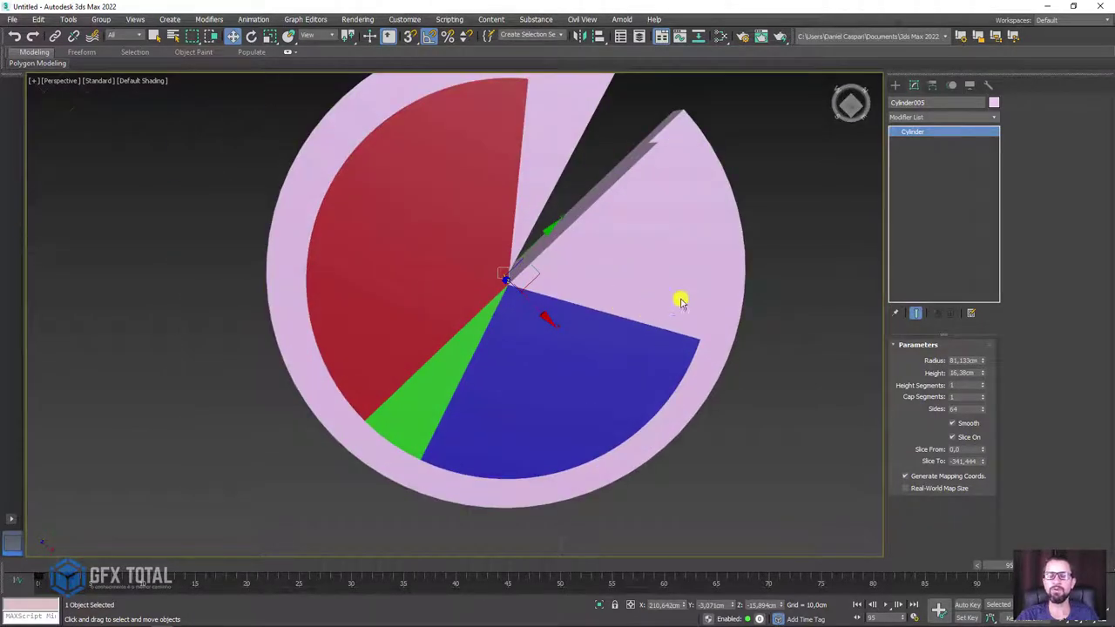
# Step: Pick a magenta-pink basic colour in Object Color for Cylinder005
pyautogui.click(994, 102)
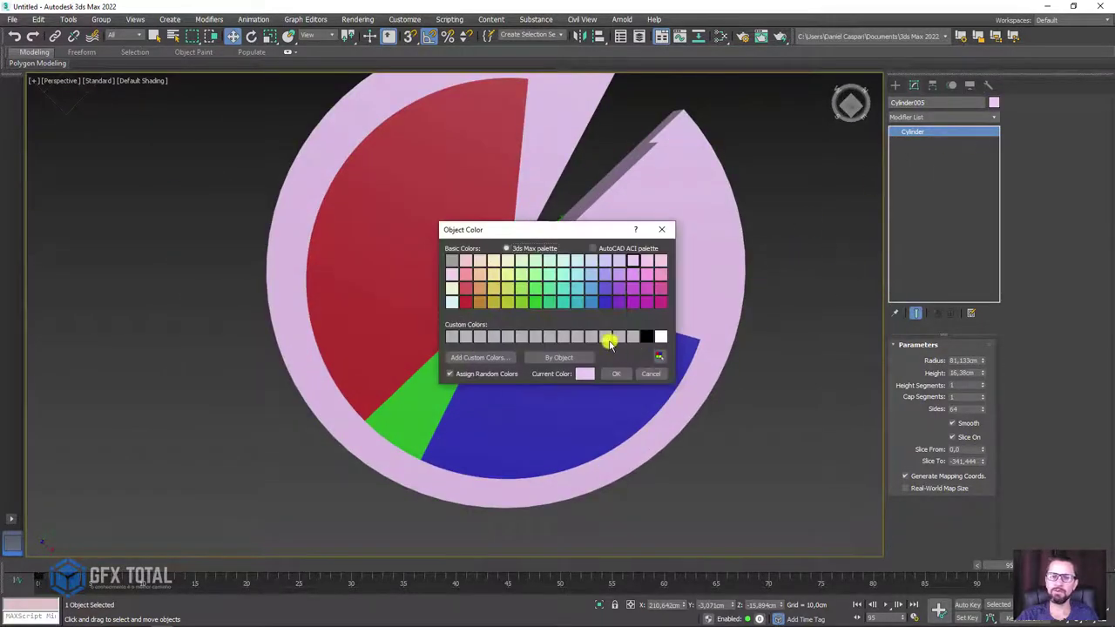
pyautogui.click(604, 305)
pyautogui.click(563, 304)
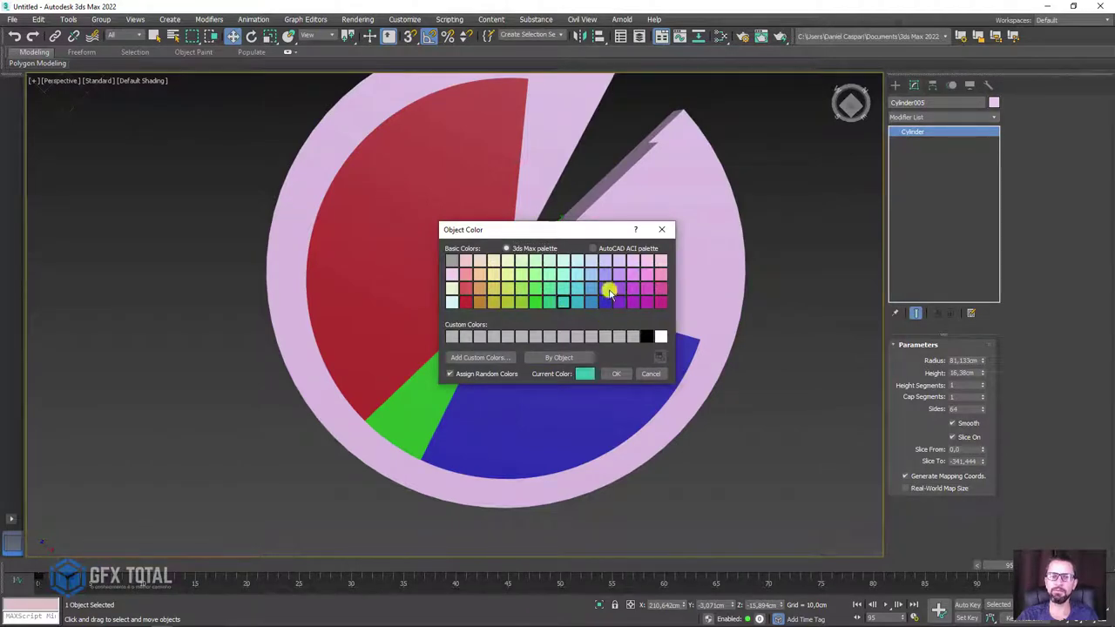
pyautogui.click(660, 289)
pyautogui.click(608, 375)
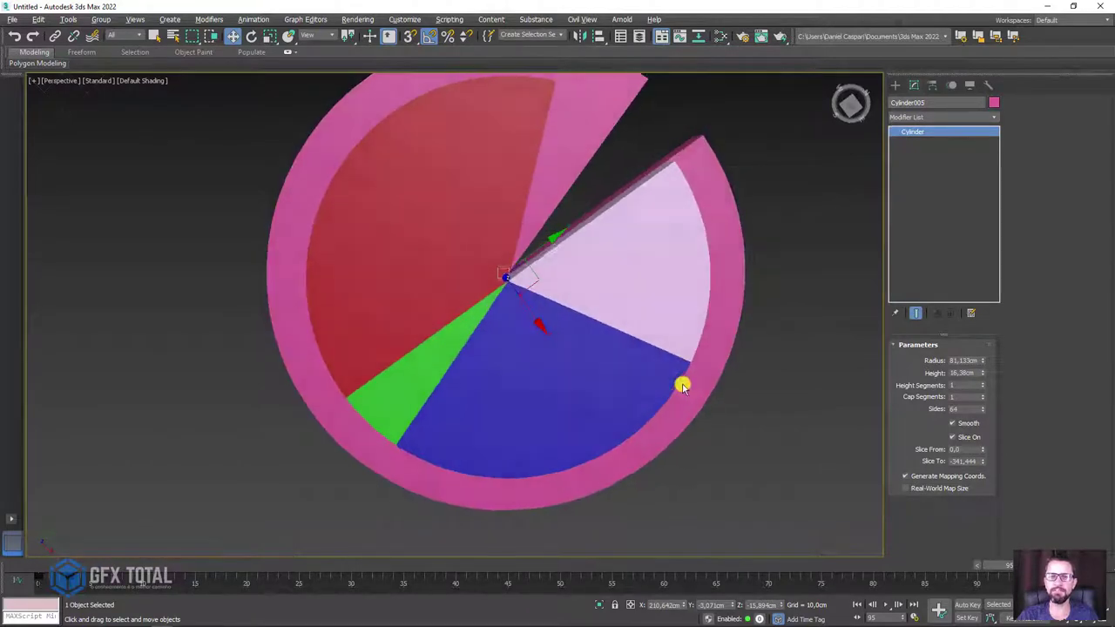
pyautogui.keyDown('alt'); pyautogui.moveTo(682, 383); pyautogui.dragTo(614, 409, button='middle'); pyautogui.keyUp('alt')
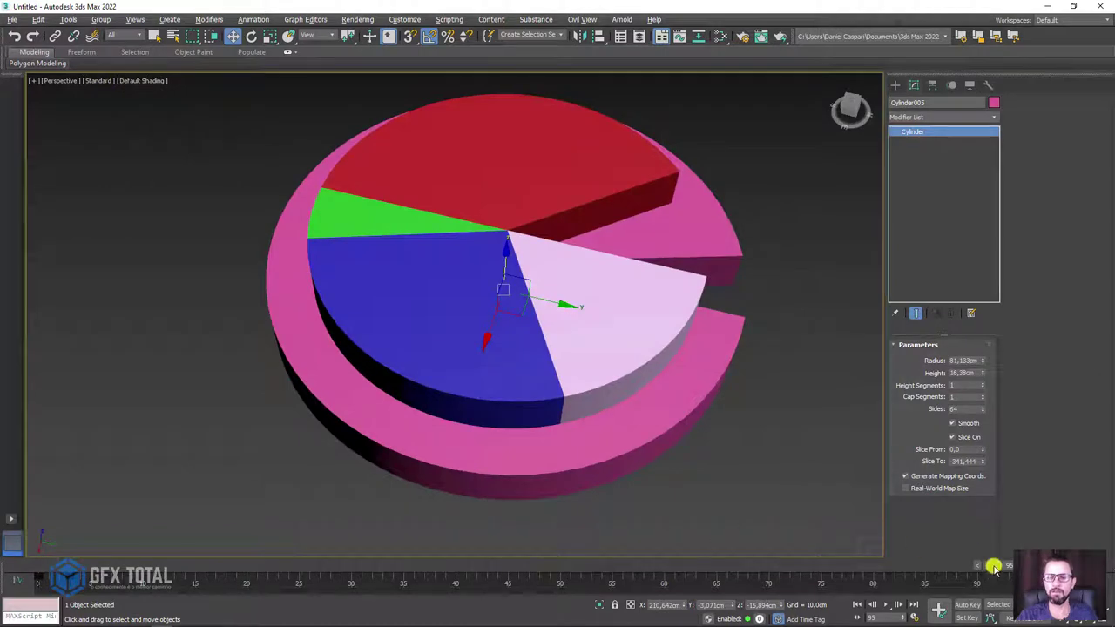
pyautogui.moveTo(1009, 566)
pyautogui.mouseDown()
pyautogui.moveTo(3, 575)
pyautogui.moveTo(353, 595)
pyautogui.mouseUp()
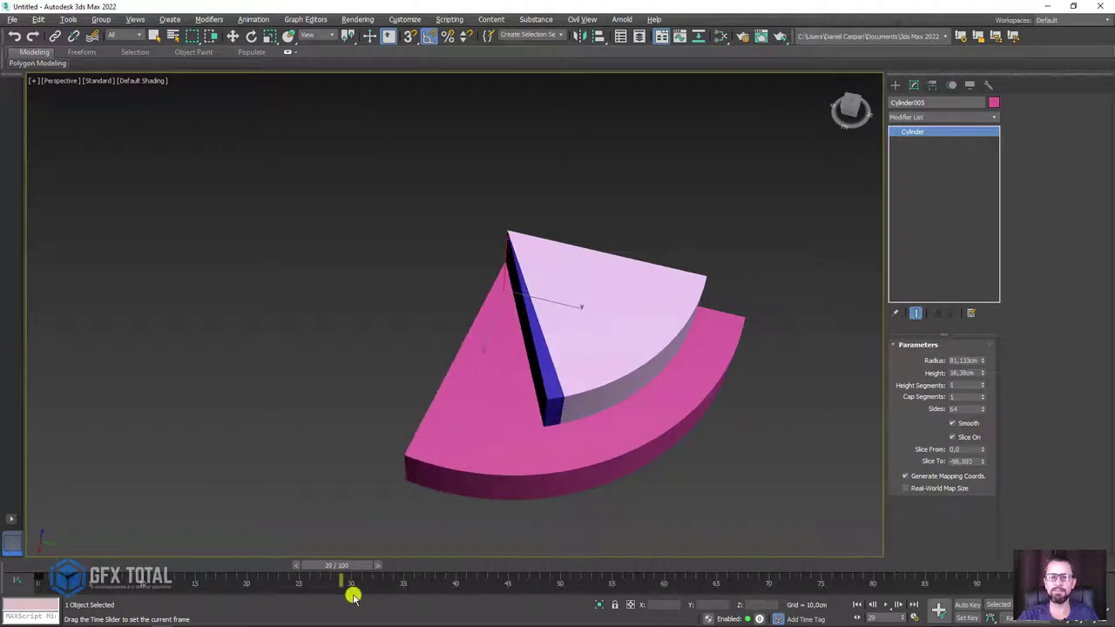
pyautogui.press('w')
pyautogui.click(530, 424)
pyautogui.keyDown('alt'); pyautogui.moveTo(529, 423); pyautogui.dragTo(621, 348, button='middle'); pyautogui.keyUp('alt')
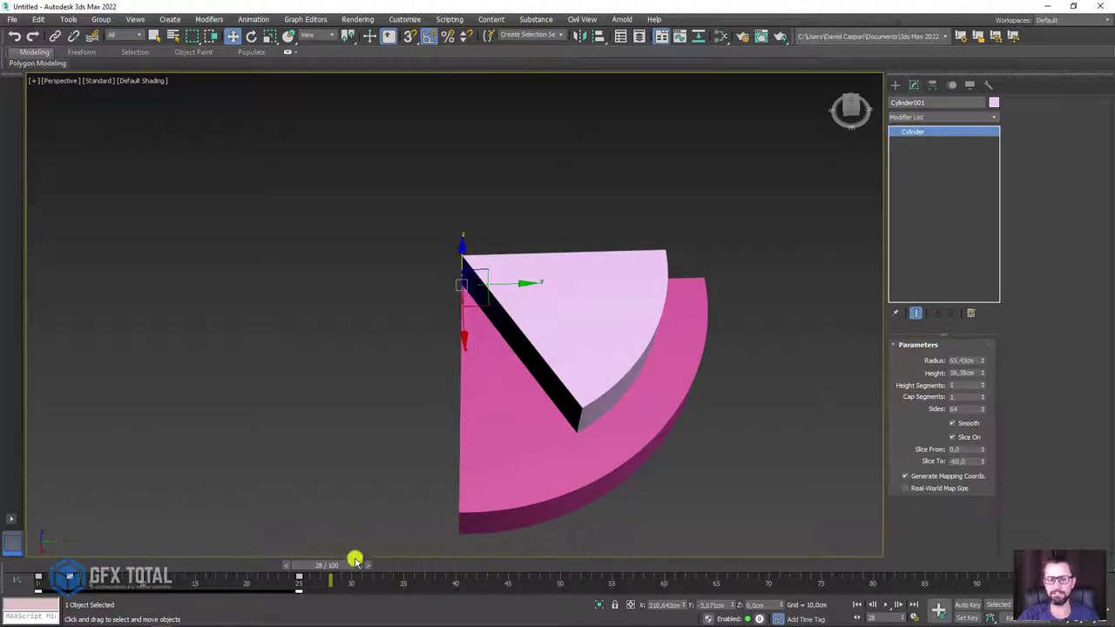
pyautogui.moveTo(345, 567)
pyautogui.mouseDown()
pyautogui.moveTo(252, 569)
pyautogui.moveTo(268, 578)
pyautogui.mouseUp()
# Step: Switch to wireframe, zoom in on the pie, and select the blue slice to inspect it
pyautogui.press('w')
pyautogui.press('F3')
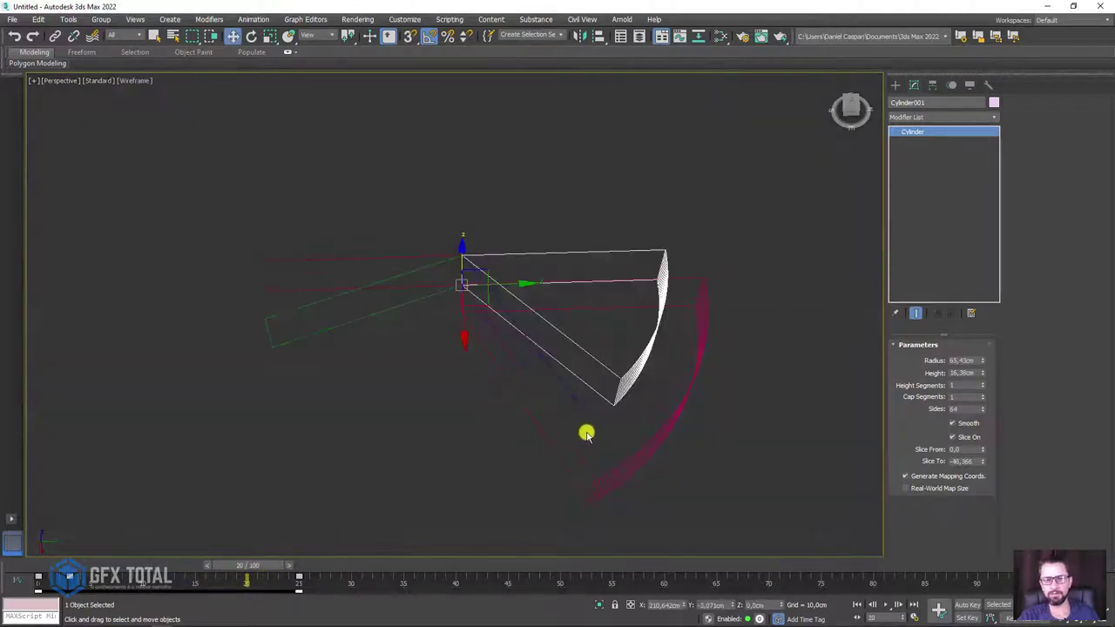
pyautogui.moveTo(586, 434)
pyautogui.keyDown('alt'); pyautogui.mouseDown(button='middle')
pyautogui.moveTo(552, 433)
pyautogui.moveTo(548, 391)
pyautogui.moveTo(540, 415)
pyautogui.mouseUp(button='middle'); pyautogui.keyUp('alt')
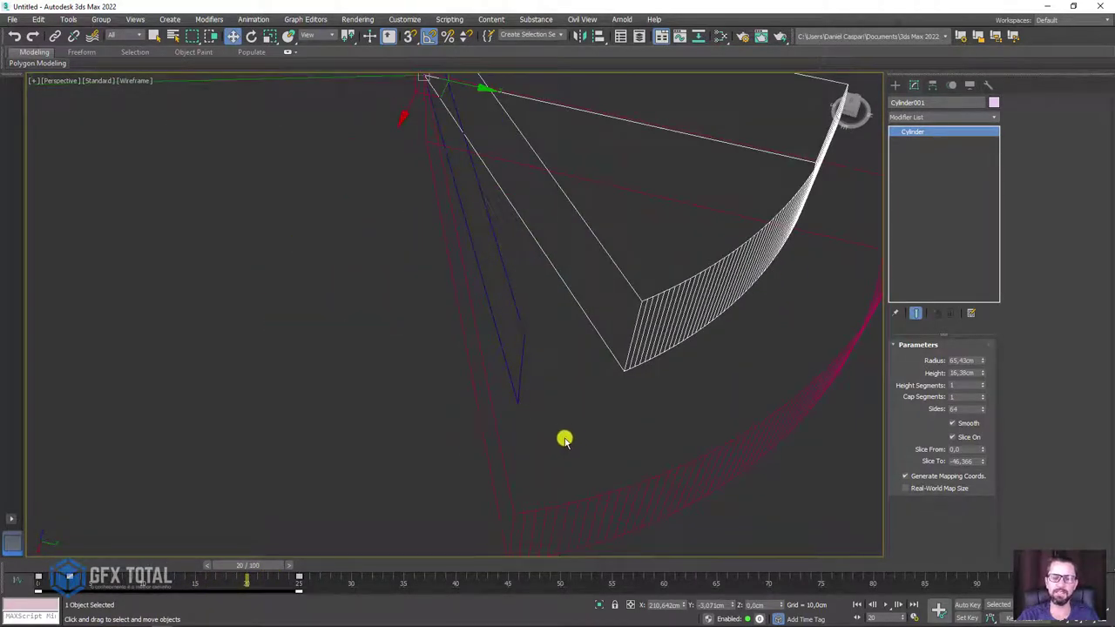
pyautogui.scroll(-3, 565, 439)
pyautogui.keyDown('ctrl'); pyautogui.click(501, 396); pyautogui.keyUp('ctrl')
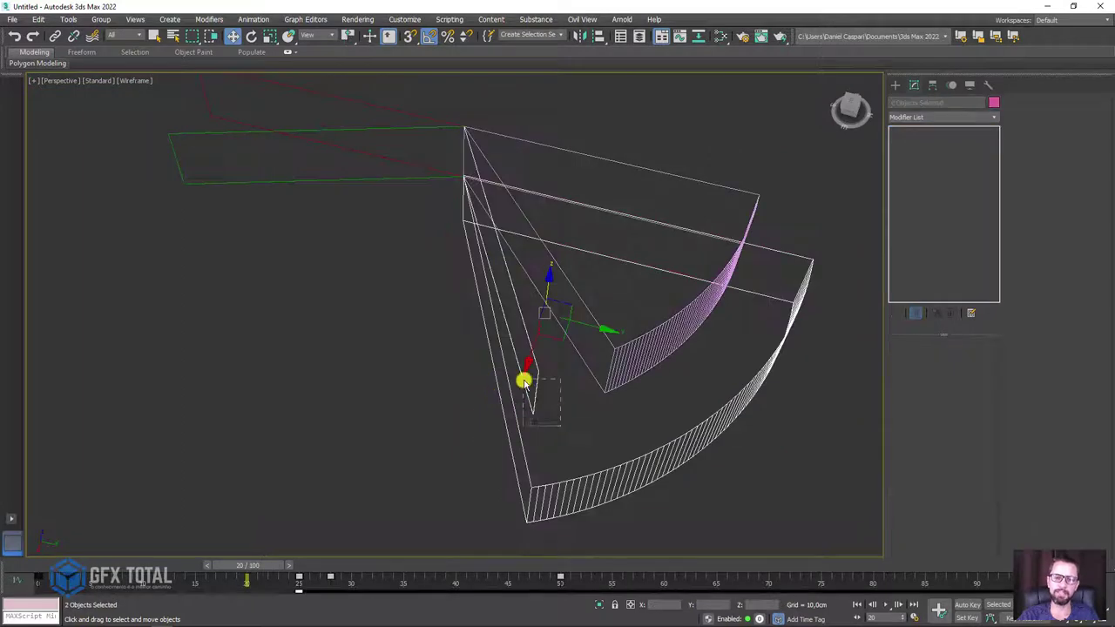
pyautogui.click(537, 415)
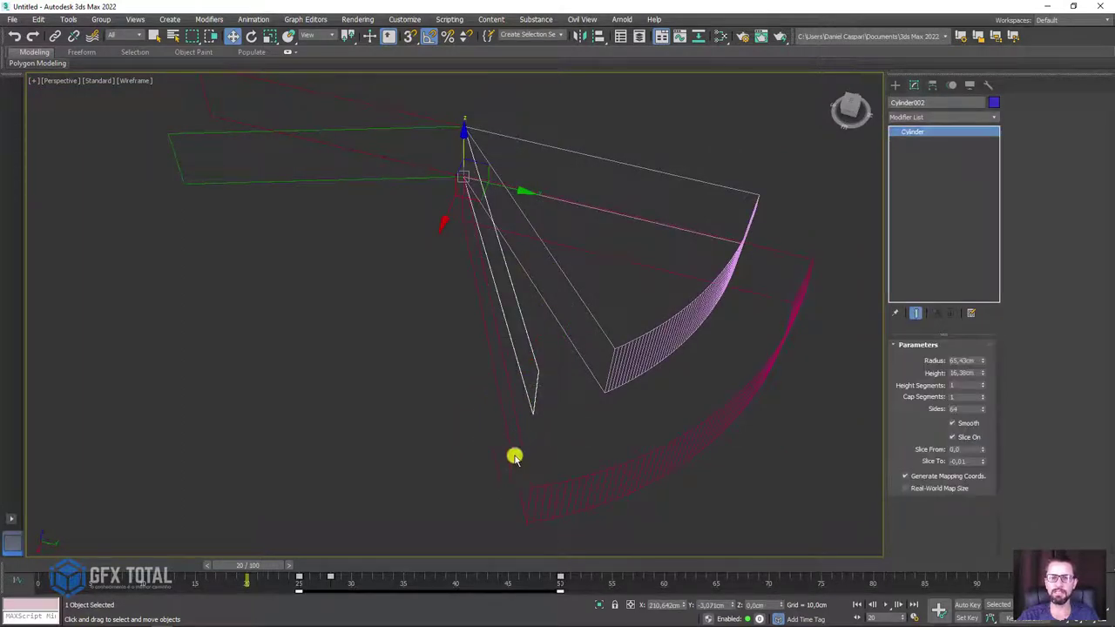
pyautogui.moveTo(271, 564); pyautogui.dragTo(267, 565)
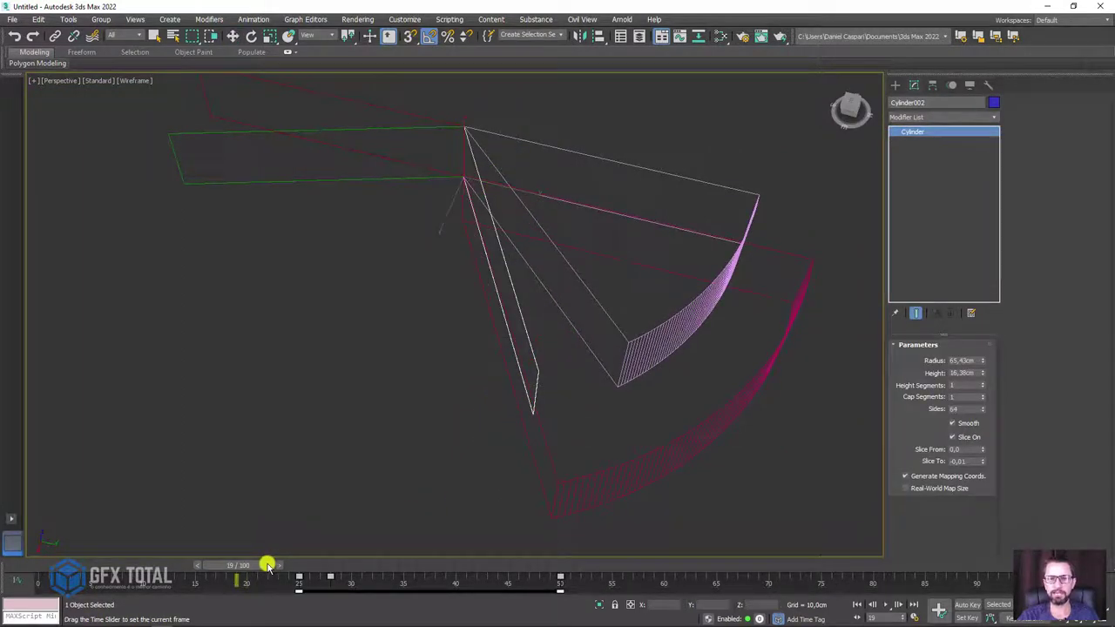
pyautogui.press('w')
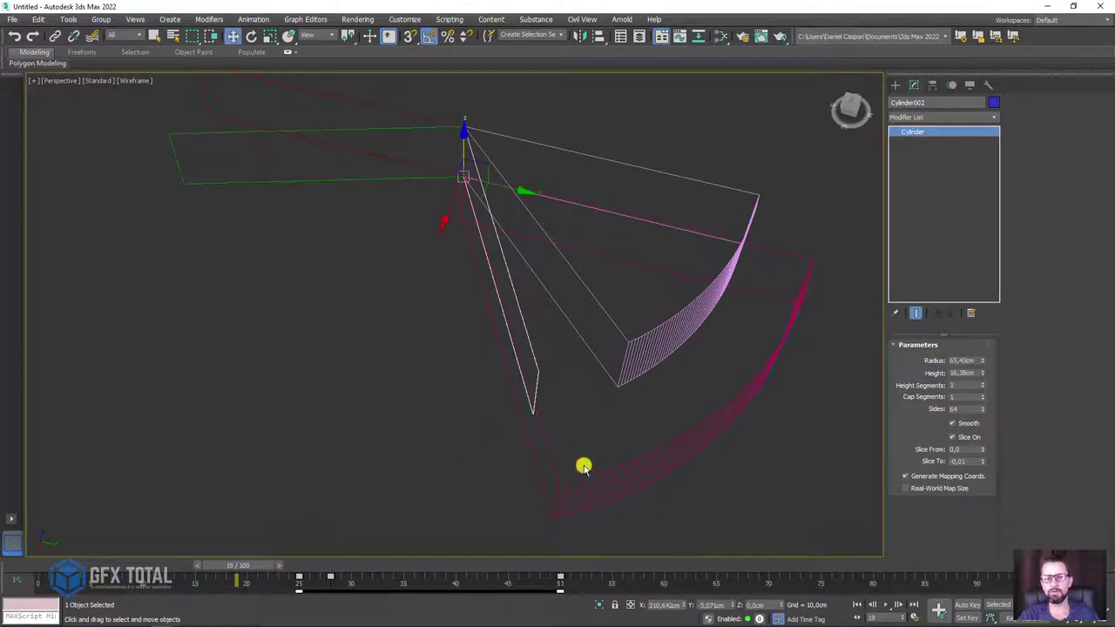
# Step: Select the lavender slice, scrub back from frame 20 to 12 to preview it, and shade the view
pyautogui.click(665, 432)
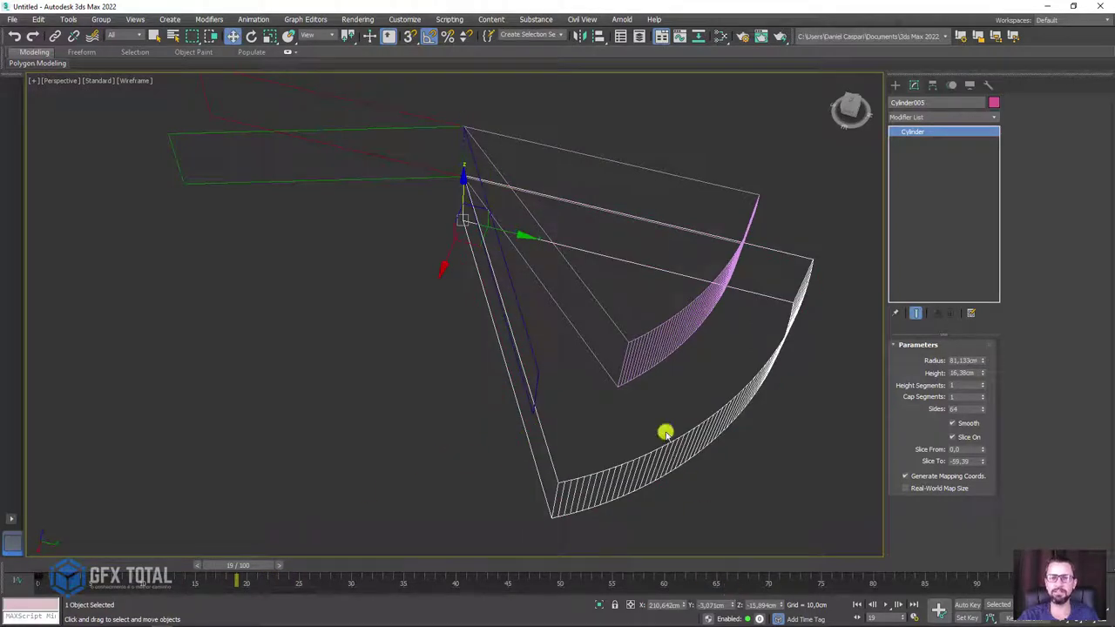
pyautogui.click(597, 337)
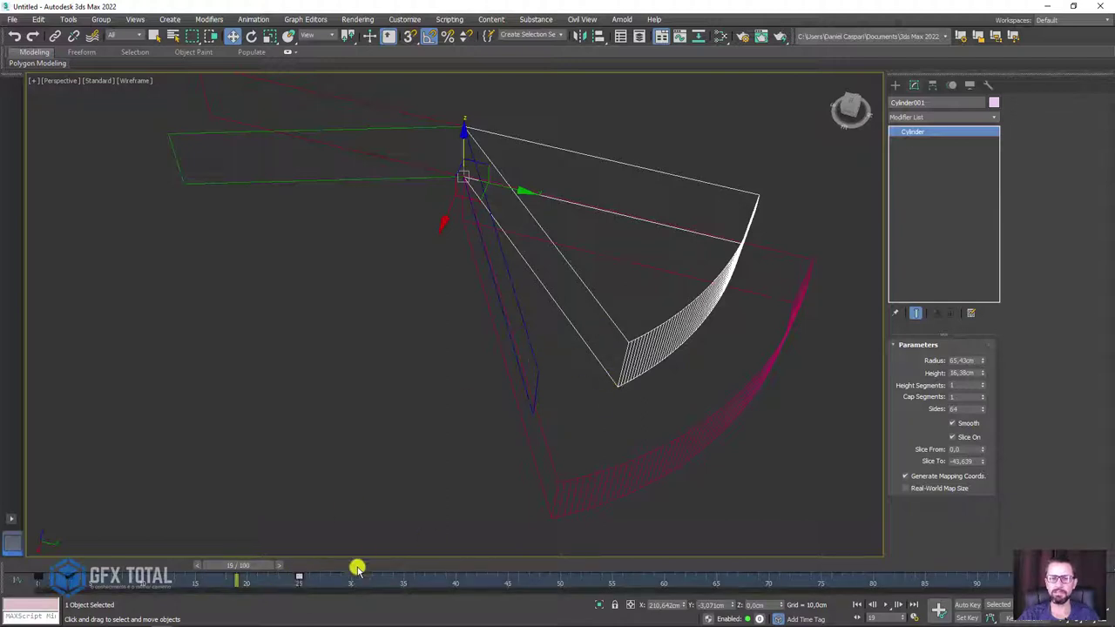
pyautogui.moveTo(297, 581); pyautogui.dragTo(236, 585)
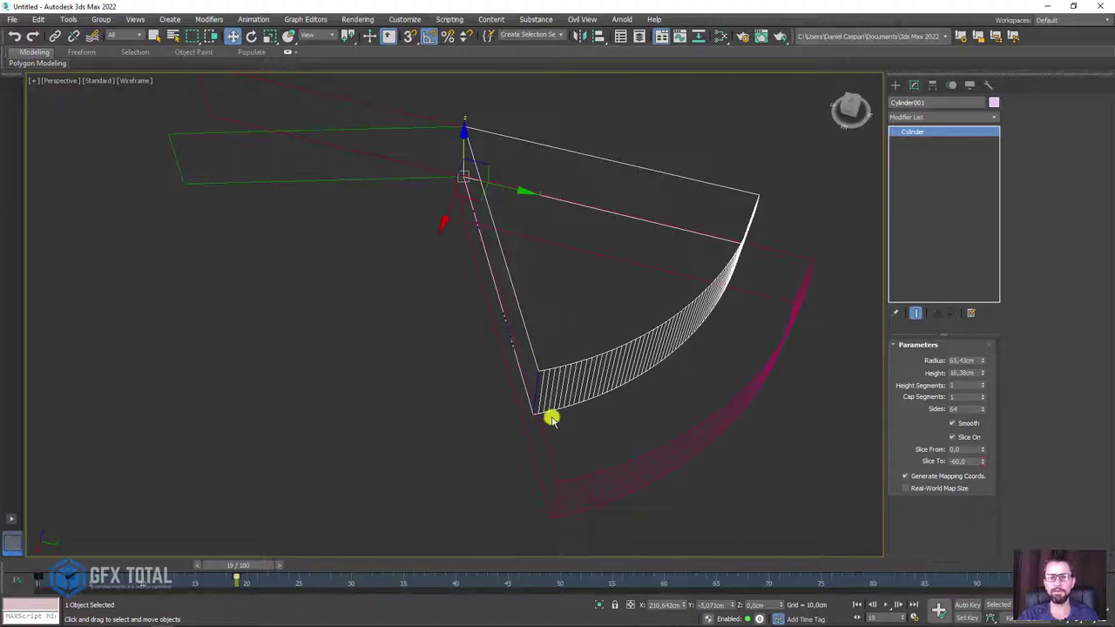
pyautogui.moveTo(266, 567)
pyautogui.mouseDown()
pyautogui.moveTo(208, 572)
pyautogui.moveTo(364, 565)
pyautogui.moveTo(260, 580)
pyautogui.moveTo(382, 589)
pyautogui.moveTo(371, 587)
pyautogui.mouseUp()
pyautogui.press('F3')
pyautogui.press('F3')
pyautogui.press('F3')
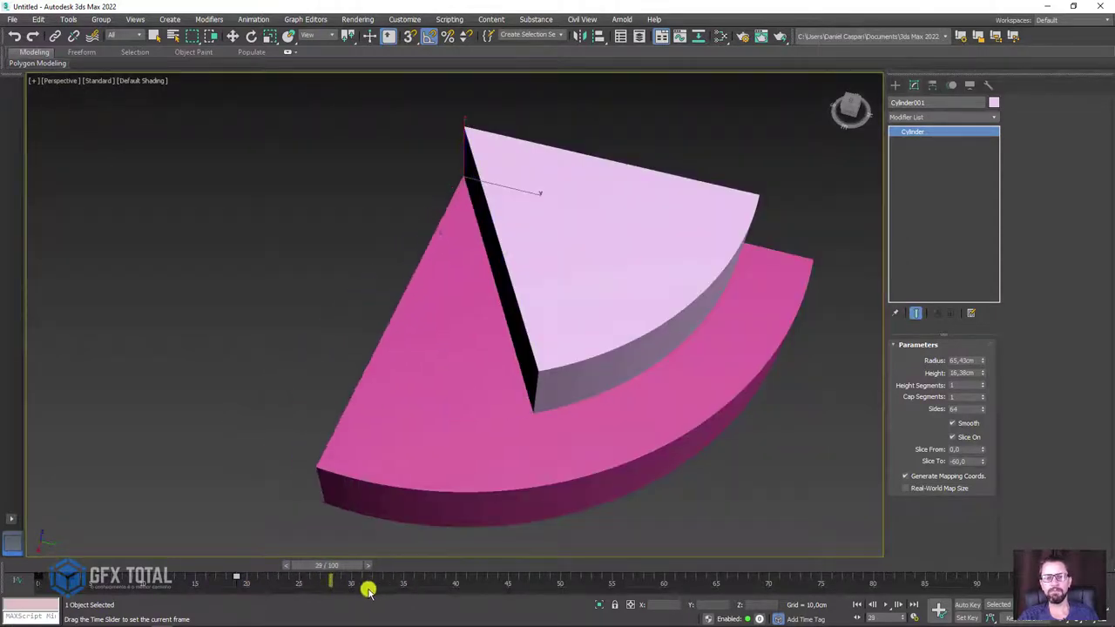
# Step: Select the blue Cylinder002, scrub back to frame 28 to check its timing, and switch to wireframe
pyautogui.press('w')
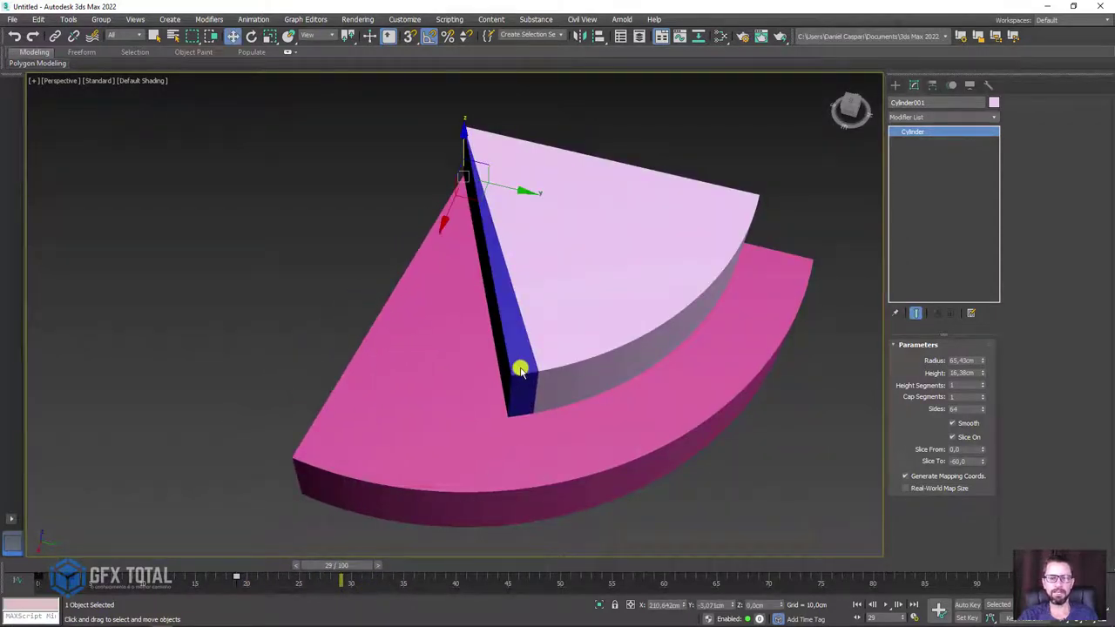
pyautogui.click(520, 369)
pyautogui.moveTo(354, 572)
pyautogui.mouseDown()
pyautogui.moveTo(249, 588)
pyautogui.moveTo(302, 575)
pyautogui.moveTo(248, 574)
pyautogui.mouseUp()
pyautogui.press('w')
pyautogui.press('F3')
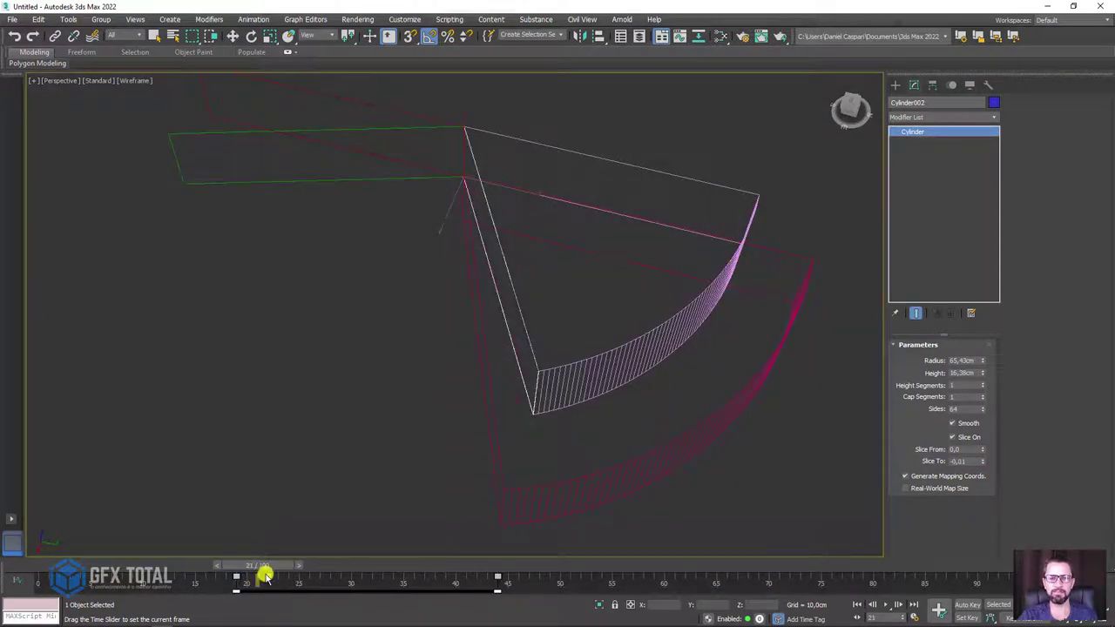
# Step: Move the blue slice's keys one frame earlier and scrub around frame 18 to verify
pyautogui.press('w')
pyautogui.moveTo(236, 580); pyautogui.dragTo(227, 582)
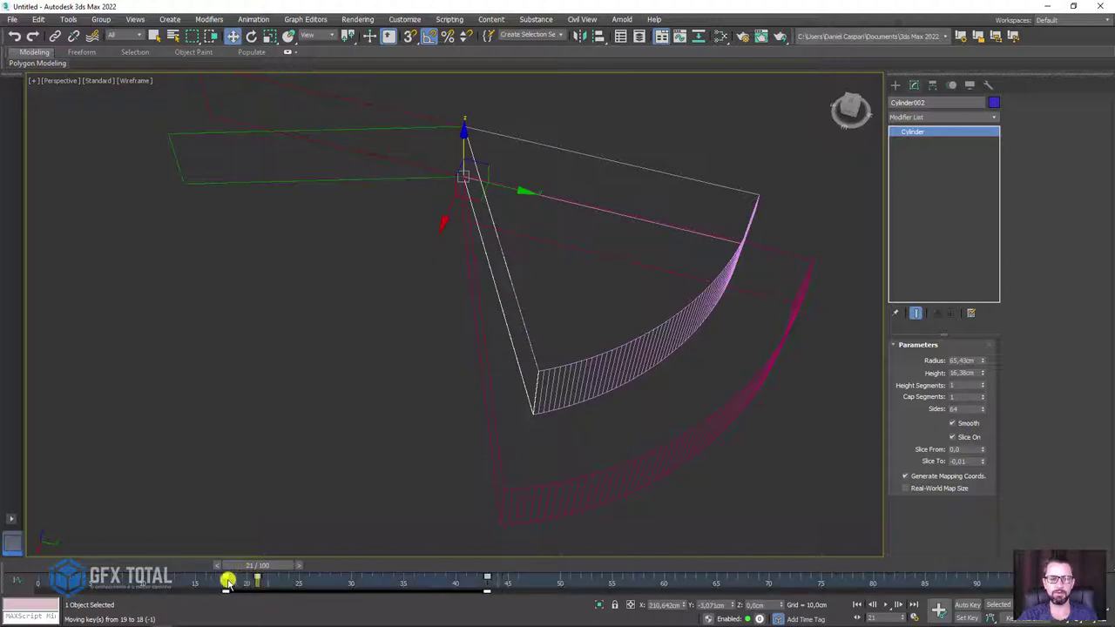
pyautogui.click(251, 574)
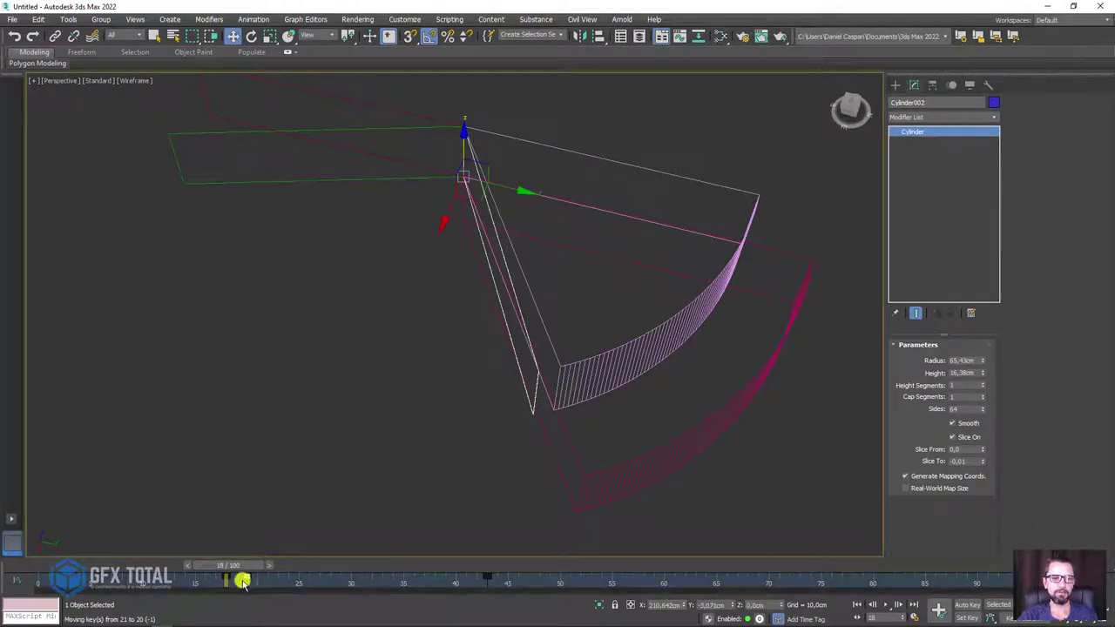
pyautogui.moveTo(242, 568)
pyautogui.mouseDown()
pyautogui.moveTo(295, 570)
pyautogui.moveTo(249, 577)
pyautogui.moveTo(285, 573)
pyautogui.moveTo(261, 575)
pyautogui.mouseUp()
pyautogui.press('w')
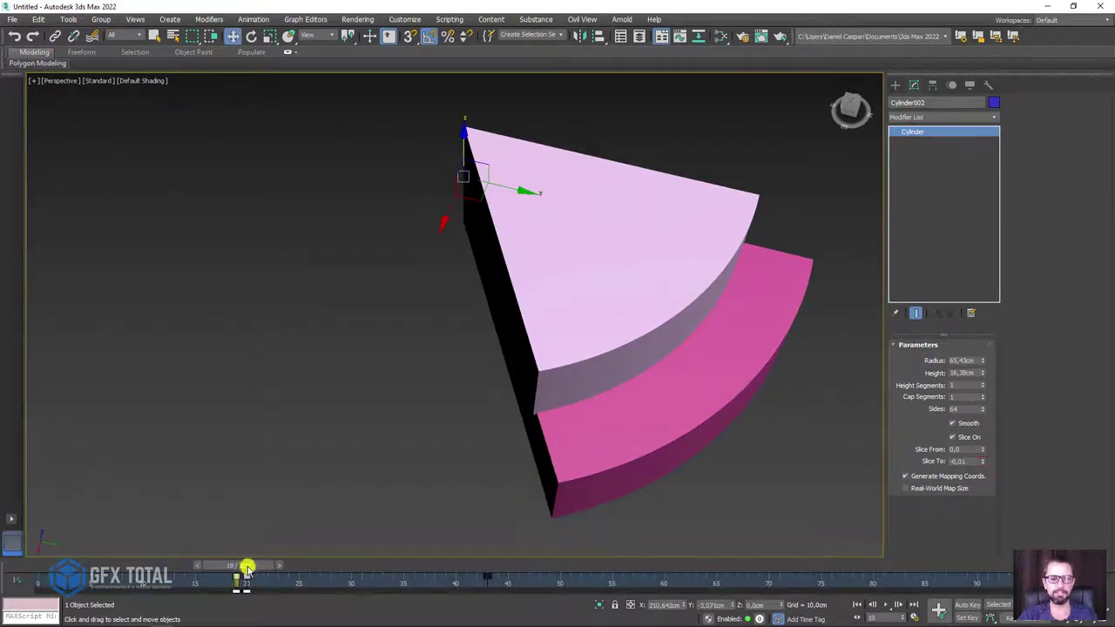
pyautogui.moveTo(242, 577); pyautogui.dragTo(549, 572)
# Step: Orbit to see the whole pie, advance to frame 60, and select the green Cylinder003
pyautogui.press('w')
pyautogui.scroll(-3, 231, 347)
pyautogui.keyDown('alt'); pyautogui.moveTo(231, 346); pyautogui.dragTo(377, 346, button='middle'); pyautogui.keyUp('alt')
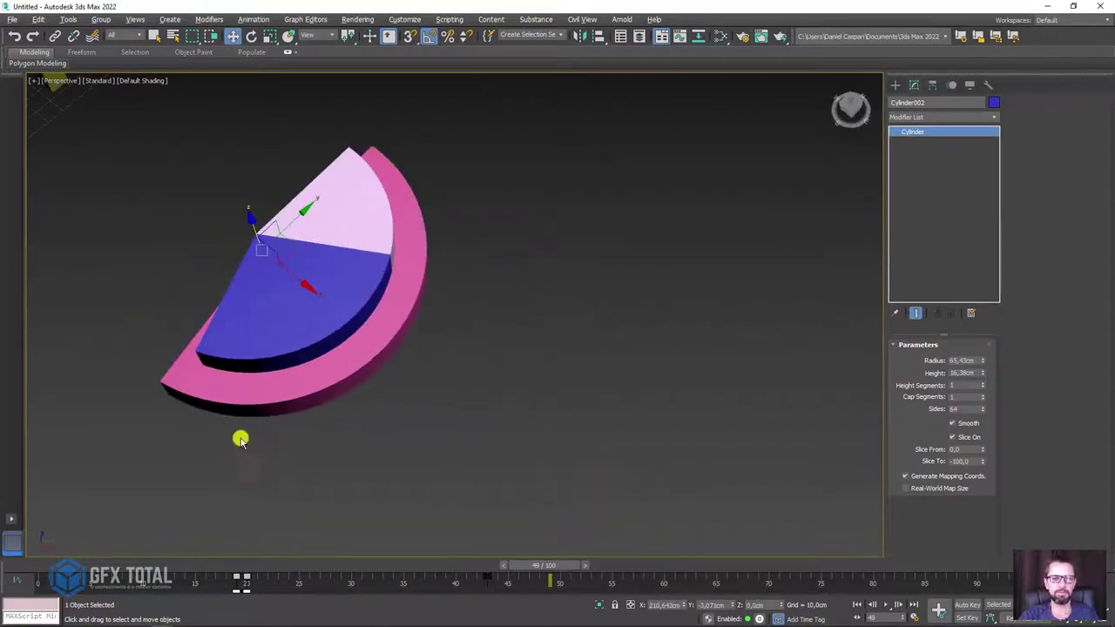
pyautogui.moveTo(240, 439)
pyautogui.keyDown('alt'); pyautogui.mouseDown(button='middle')
pyautogui.moveTo(406, 421)
pyautogui.moveTo(647, 363)
pyautogui.moveTo(647, 391)
pyautogui.moveTo(563, 542)
pyautogui.mouseUp(button='middle'); pyautogui.keyUp('alt')
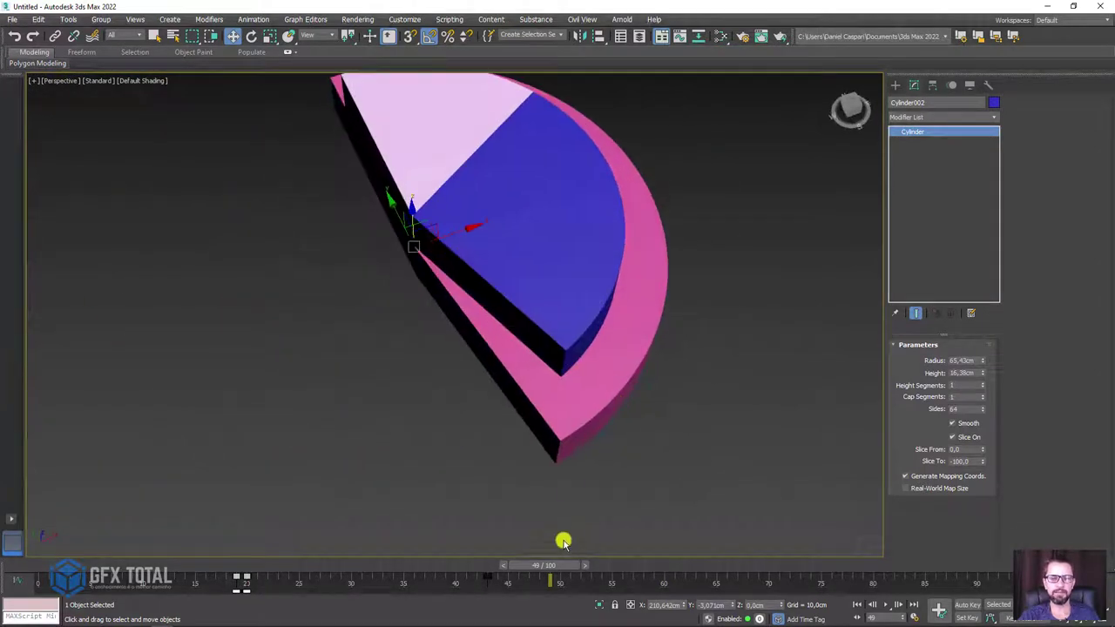
pyautogui.moveTo(555, 567); pyautogui.dragTo(664, 567)
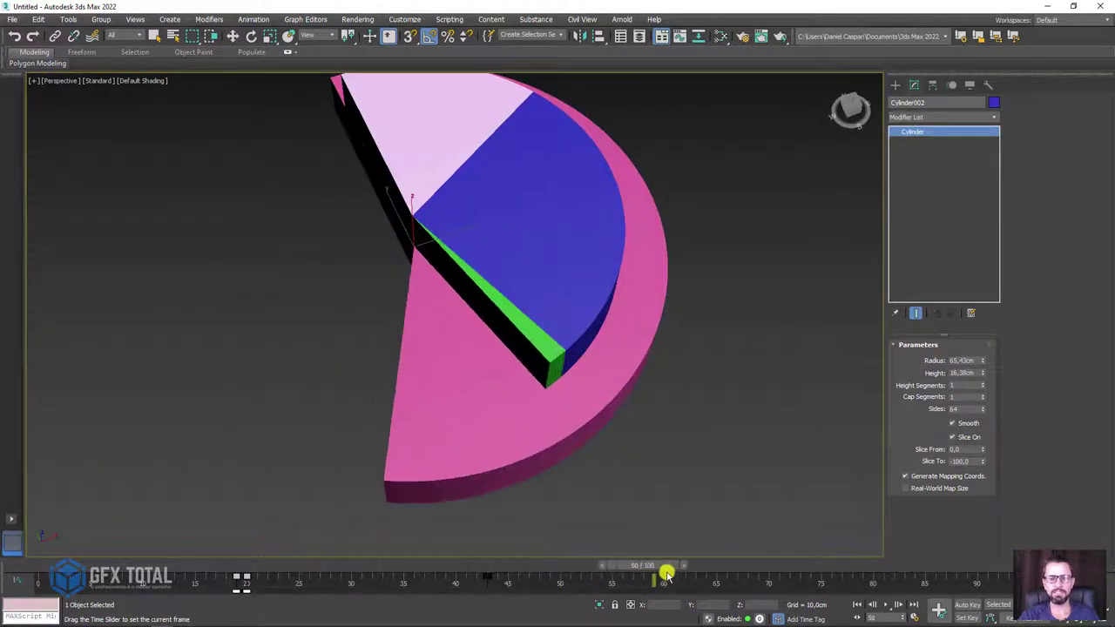
pyautogui.click(547, 343)
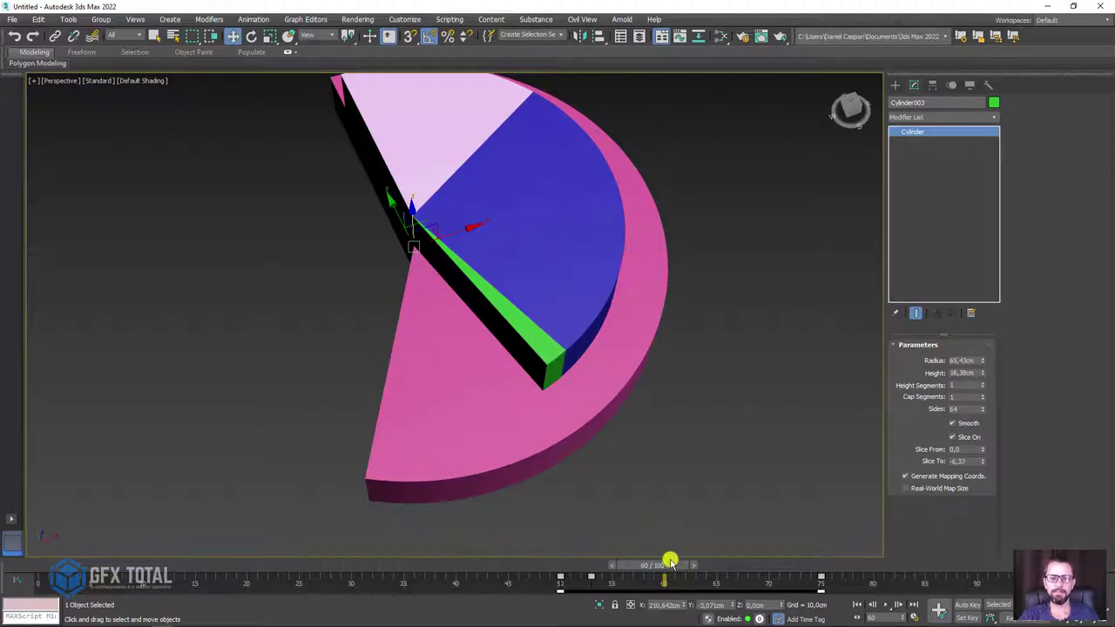
# Step: Move the green slice's end key from frame 75 to about 51 and scrub to check
pyautogui.moveTo(667, 566); pyautogui.dragTo(657, 566)
pyautogui.press('F4')
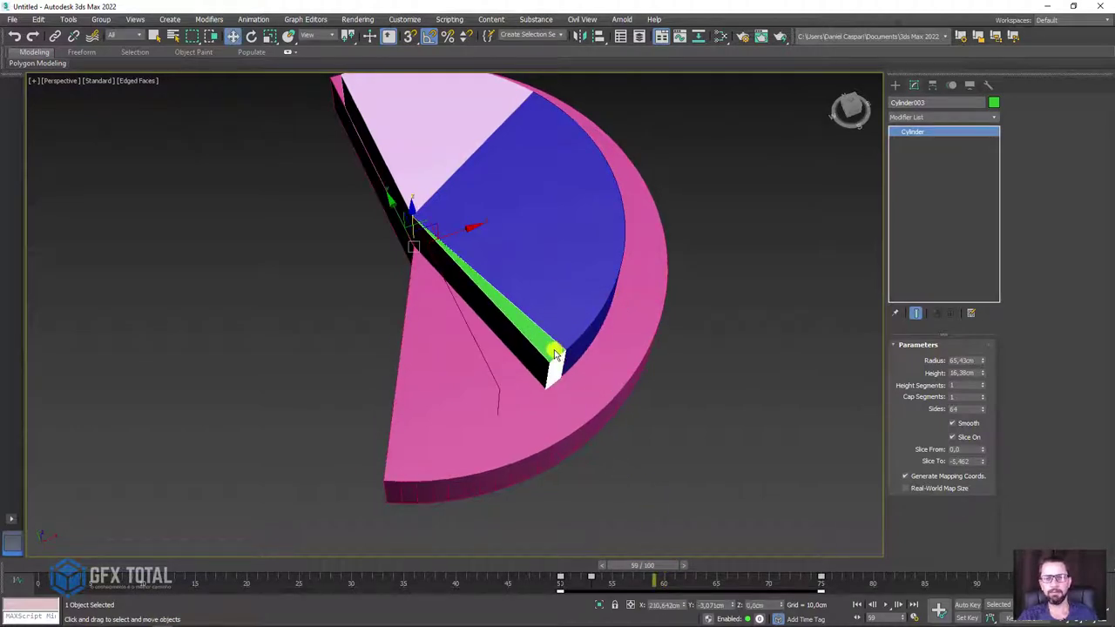
pyautogui.press('F4')
pyautogui.moveTo(654, 566)
pyautogui.mouseDown()
pyautogui.moveTo(515, 580)
pyautogui.moveTo(562, 585)
pyautogui.moveTo(519, 574)
pyautogui.moveTo(545, 567)
pyautogui.moveTo(871, 577)
pyautogui.moveTo(595, 593)
pyautogui.mouseUp()
pyautogui.press('w')
pyautogui.press('w')
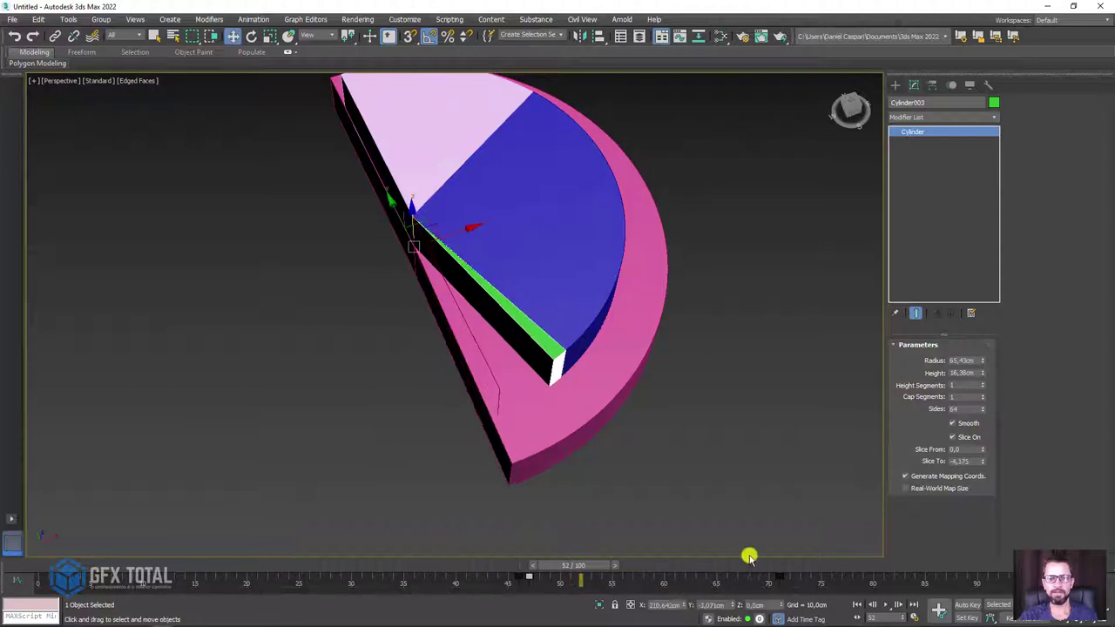
pyautogui.moveTo(803, 582); pyautogui.dragTo(761, 584)
pyautogui.moveTo(778, 582); pyautogui.dragTo(600, 589)
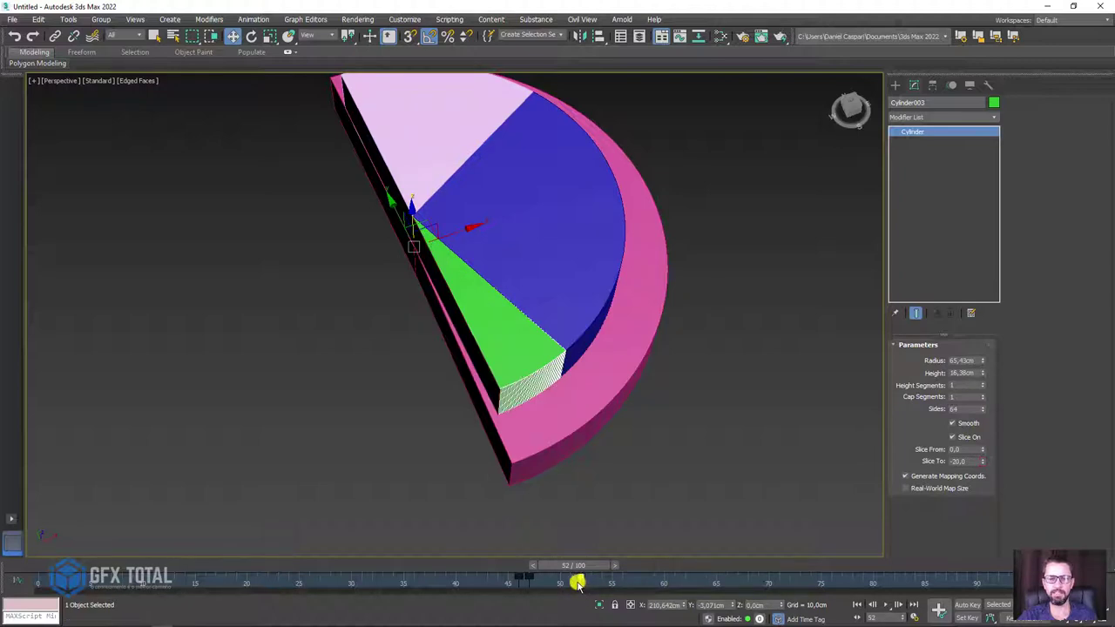
pyautogui.moveTo(574, 583)
pyautogui.mouseDown()
pyautogui.moveTo(607, 569)
pyautogui.moveTo(575, 569)
pyautogui.moveTo(876, 572)
pyautogui.moveTo(849, 582)
pyautogui.moveTo(861, 579)
pyautogui.mouseUp()
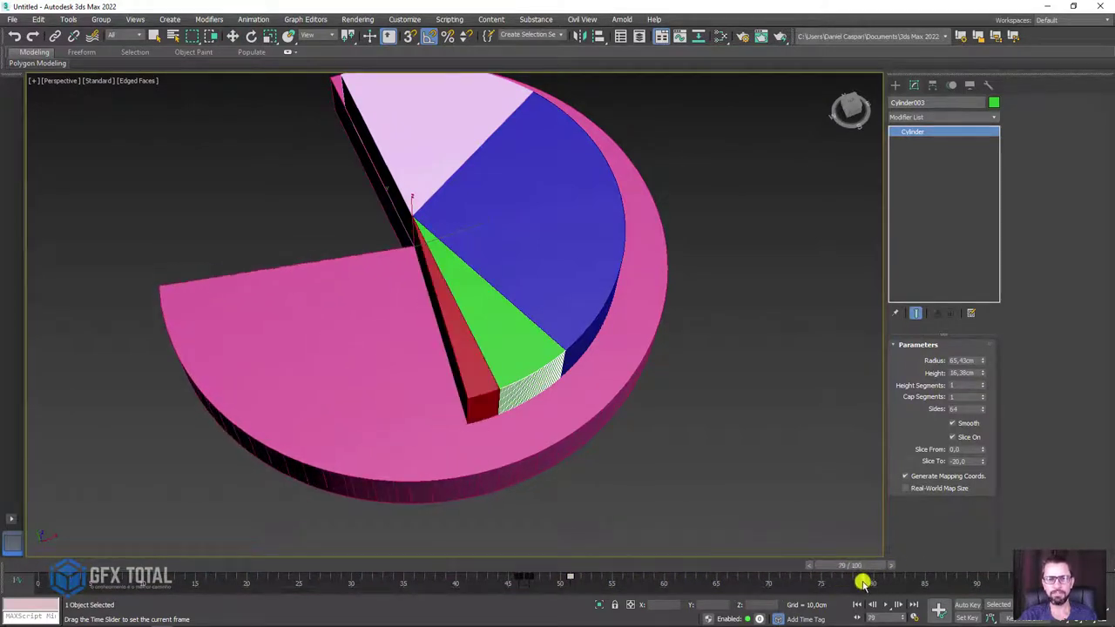
# Step: Select the red Cylinder004 and move its key from frame 75 to 51
pyautogui.press('w')
pyautogui.click(480, 401)
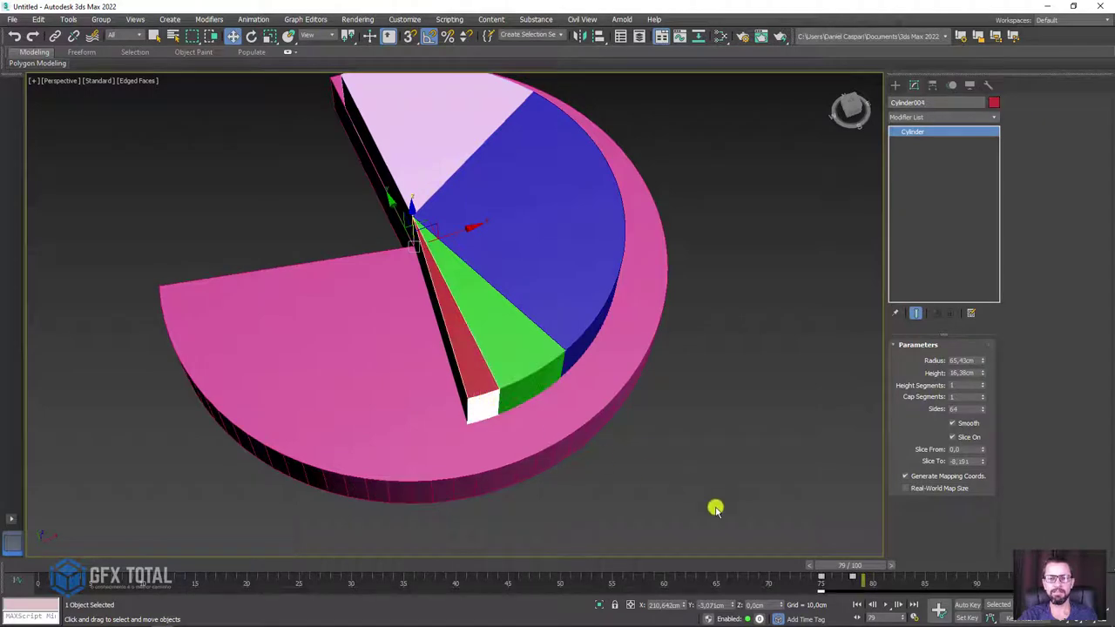
pyautogui.moveTo(862, 567); pyautogui.dragTo(566, 568)
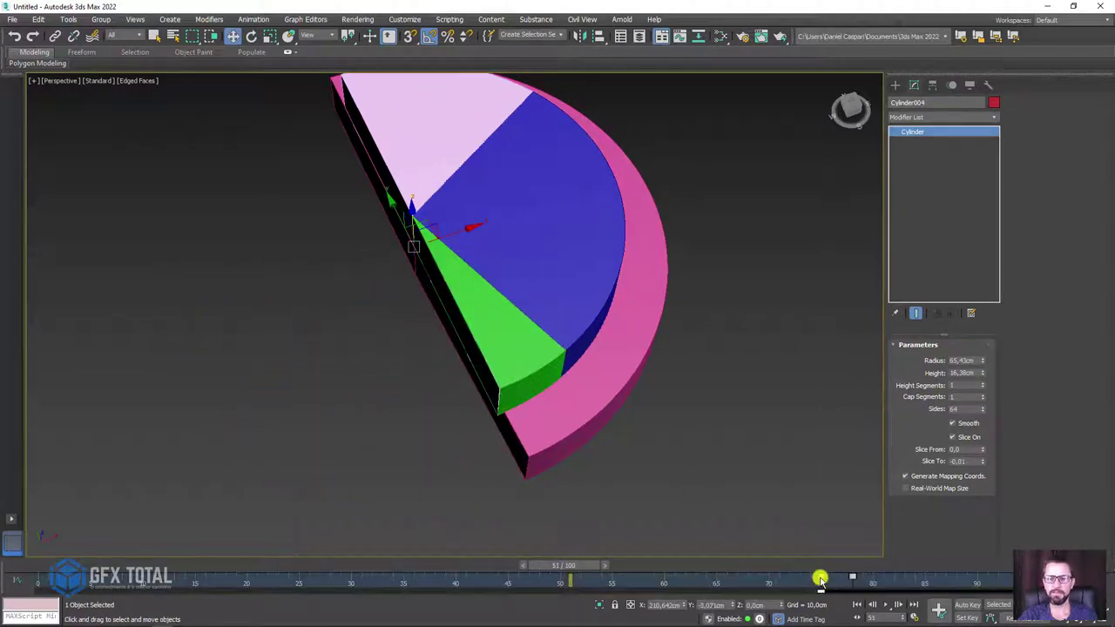
pyautogui.moveTo(821, 579)
pyautogui.mouseDown()
pyautogui.moveTo(558, 586)
pyautogui.moveTo(602, 567)
pyautogui.moveTo(726, 562)
pyautogui.moveTo(830, 568)
pyautogui.moveTo(667, 577)
pyautogui.moveTo(816, 584)
pyautogui.moveTo(567, 597)
pyautogui.moveTo(840, 597)
pyautogui.mouseUp()
pyautogui.click(578, 582)
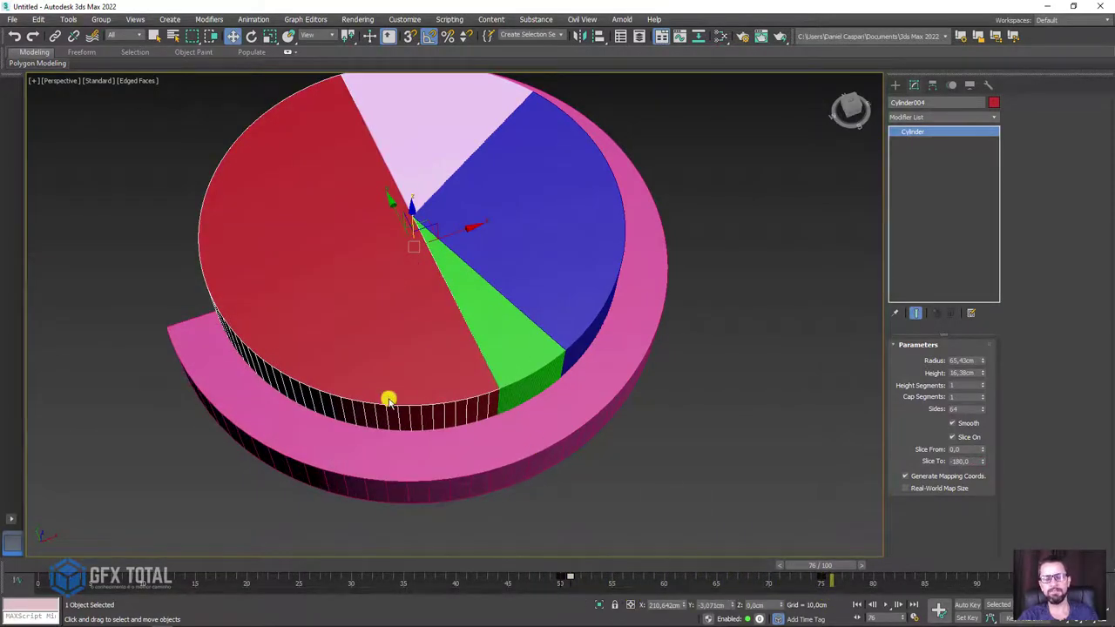
# Step: Move the red slice's later key to frame 97 and preview back to frame 38
pyautogui.moveTo(389, 401)
pyautogui.keyDown('alt'); pyautogui.mouseDown(button='middle')
pyautogui.moveTo(420, 391)
pyautogui.moveTo(610, 450)
pyautogui.moveTo(749, 558)
pyautogui.mouseUp(button='middle'); pyautogui.keyUp('alt')
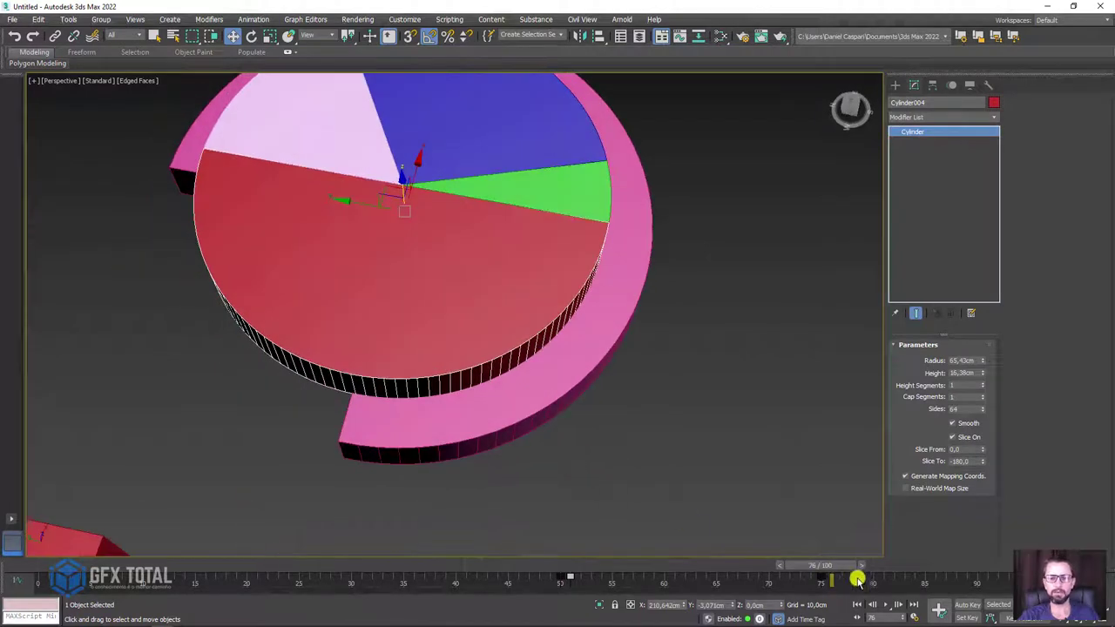
pyautogui.click(858, 581)
pyautogui.moveTo(820, 583)
pyautogui.mouseDown()
pyautogui.moveTo(982, 592)
pyautogui.moveTo(142, 583)
pyautogui.mouseUp()
pyautogui.moveTo(830, 567)
pyautogui.mouseDown()
pyautogui.moveTo(984, 567)
pyautogui.moveTo(55, 552)
pyautogui.moveTo(774, 551)
pyautogui.mouseUp()
# Step: Hide the magenta ring, select all four pie slices, and rewind to frame 0
pyautogui.press('Delete')
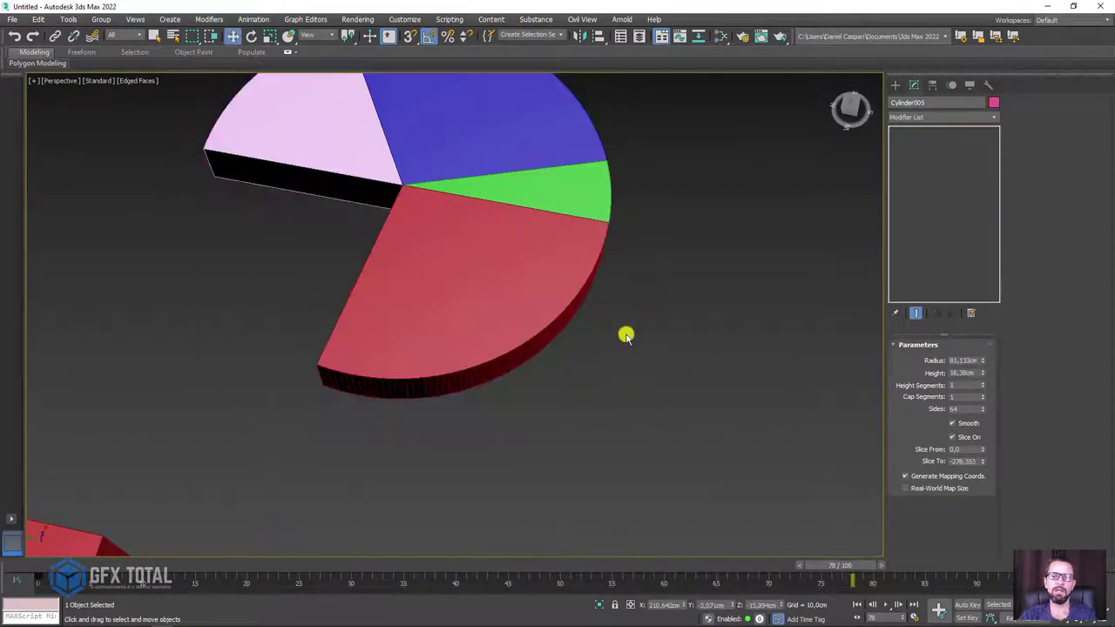
pyautogui.scroll(-5, 627, 334)
pyautogui.moveTo(652, 368)
pyautogui.keyDown('alt'); pyautogui.mouseDown(button='middle')
pyautogui.moveTo(584, 406)
pyautogui.moveTo(593, 468)
pyautogui.moveTo(532, 391)
pyautogui.mouseUp(button='middle'); pyautogui.keyUp('alt')
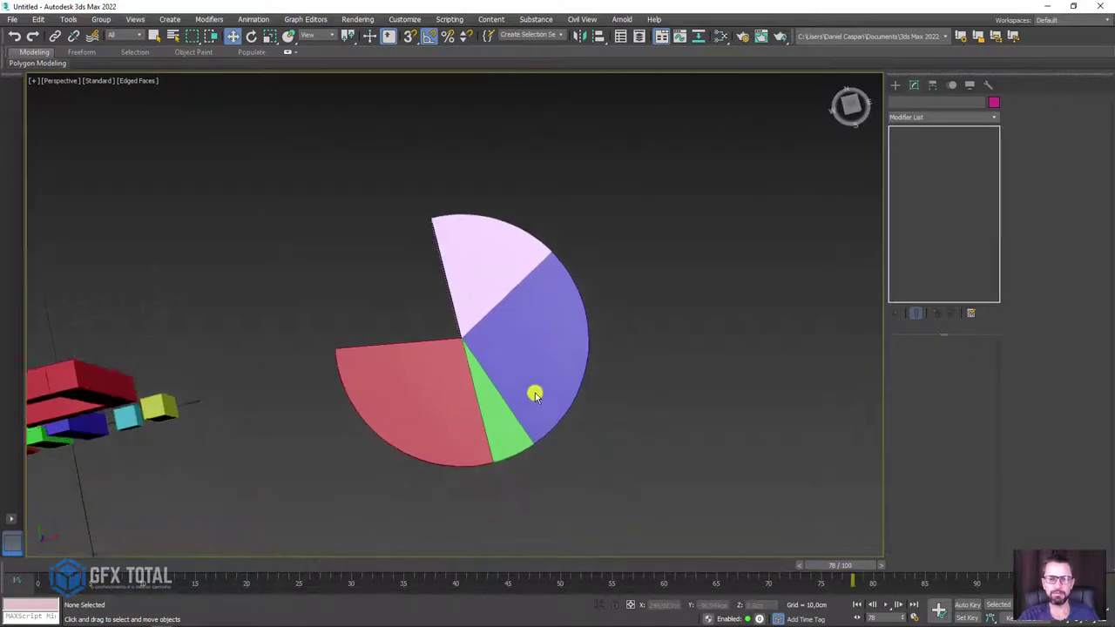
pyautogui.moveTo(700, 491); pyautogui.dragTo(400, 215)
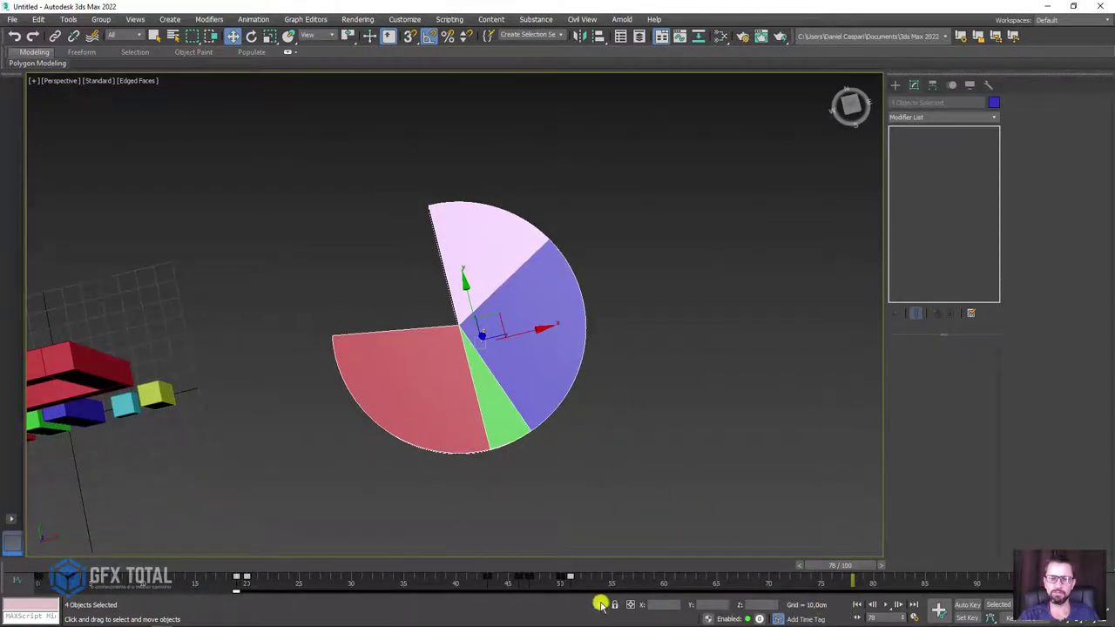
pyautogui.moveTo(644, 567); pyautogui.dragTo(43, 567)
pyautogui.click(597, 422)
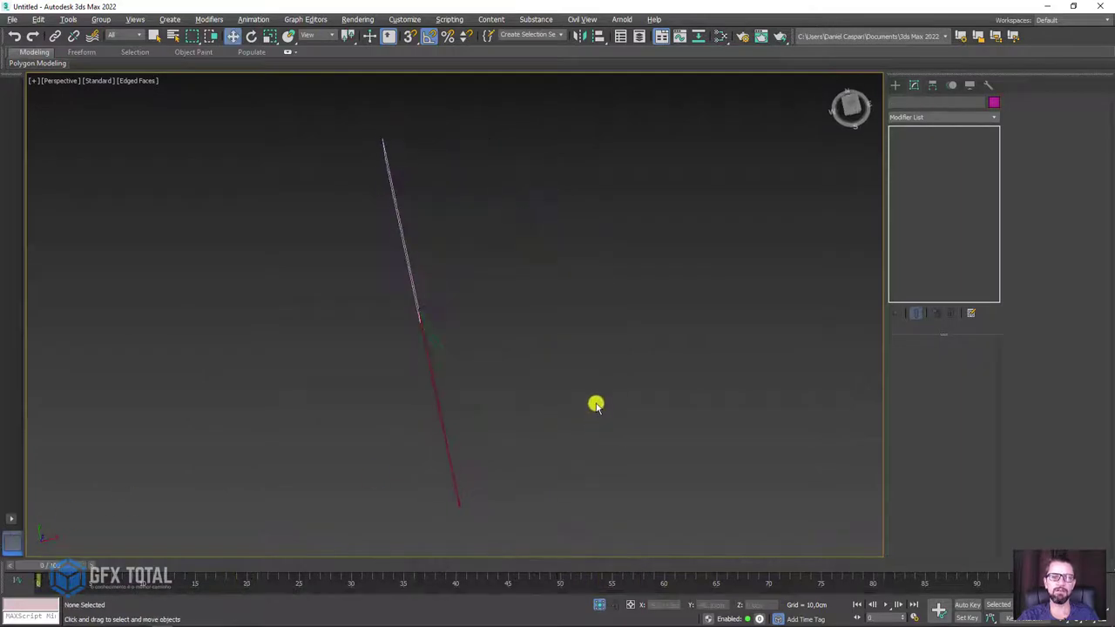
pyautogui.press('F4')
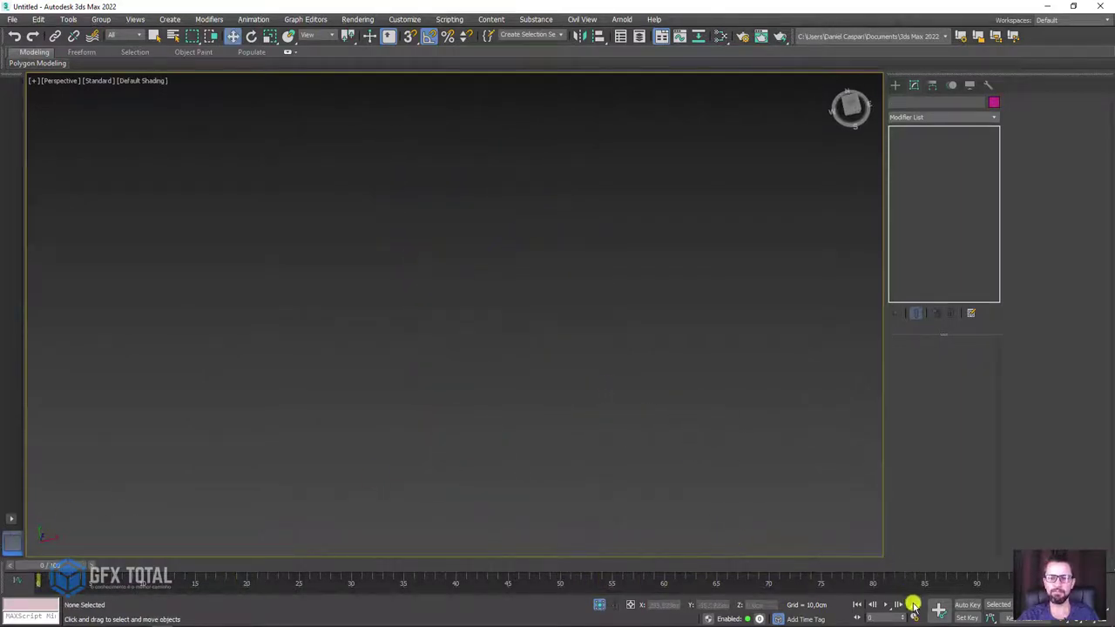
# Step: Play the pie chart animation, stop at frame 15, and reframe the view on the bars and pie
pyautogui.click(885, 605)
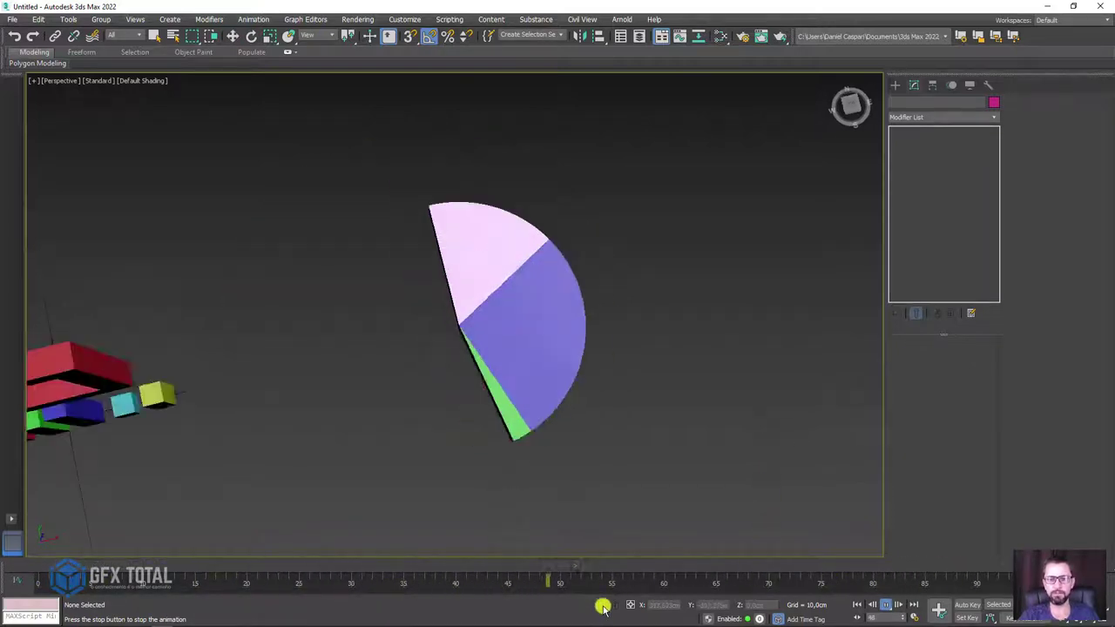
pyautogui.moveTo(609, 565); pyautogui.dragTo(274, 560)
pyautogui.scroll(-5, 552, 483)
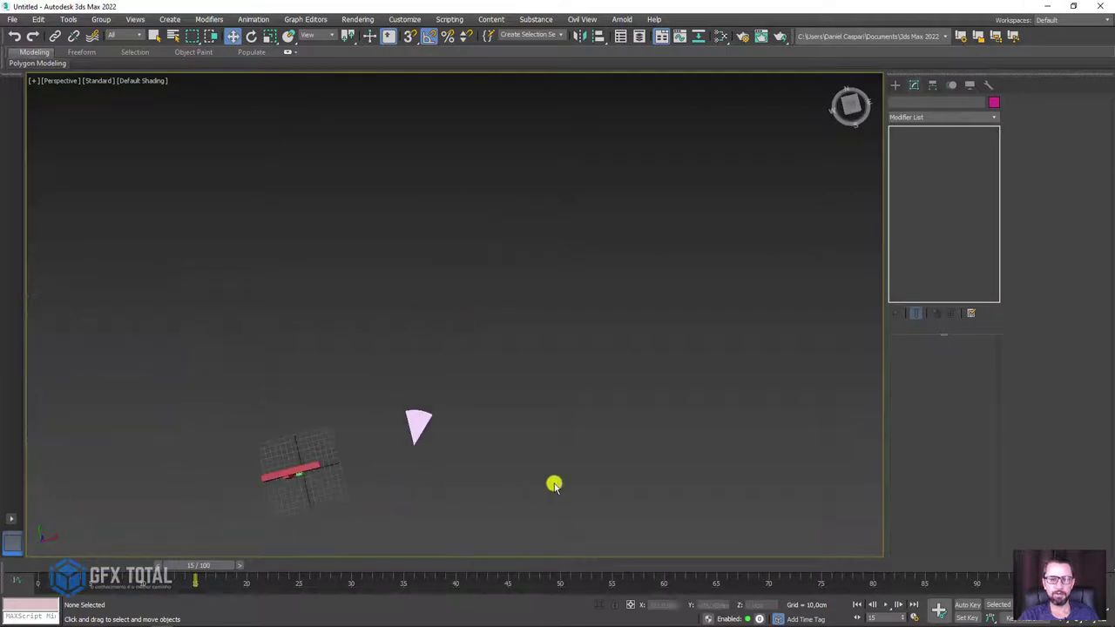
pyautogui.moveTo(552, 483)
pyautogui.mouseDown(button='middle')
pyautogui.moveTo(517, 384)
pyautogui.moveTo(462, 326)
pyautogui.moveTo(354, 331)
pyautogui.moveTo(395, 380)
pyautogui.mouseUp(button='middle')
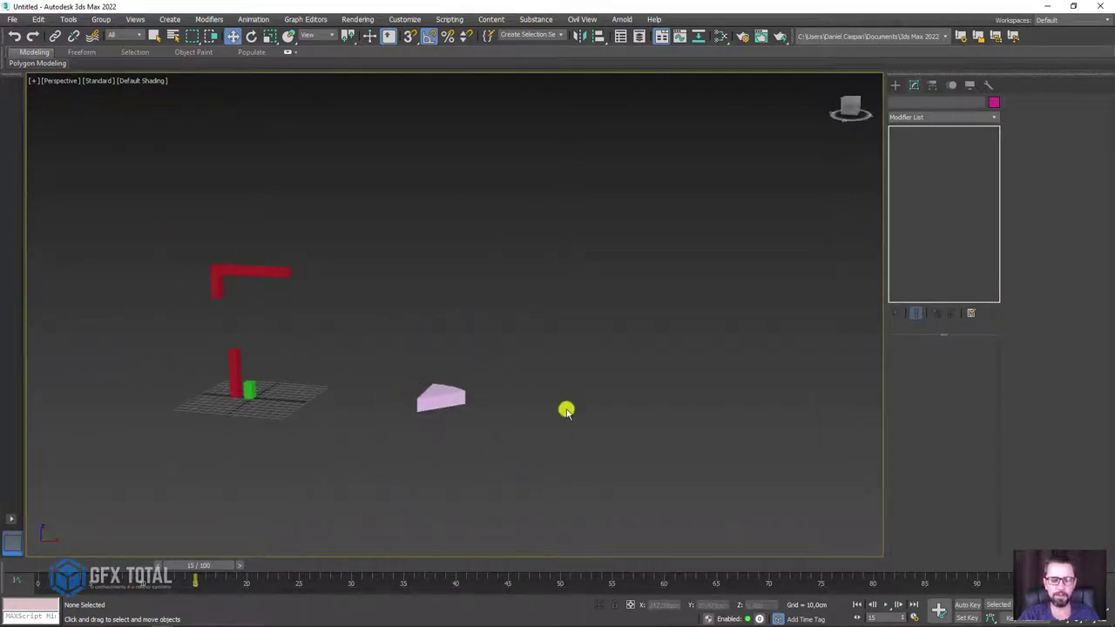
pyautogui.moveTo(566, 411)
pyautogui.keyDown('alt'); pyautogui.mouseDown(button='middle')
pyautogui.moveTo(543, 438)
pyautogui.moveTo(552, 462)
pyautogui.mouseUp(button='middle'); pyautogui.keyUp('alt')
# Step: Create a new cylinder from Standard Primitives and give it 3 sides
pyautogui.click(894, 84)
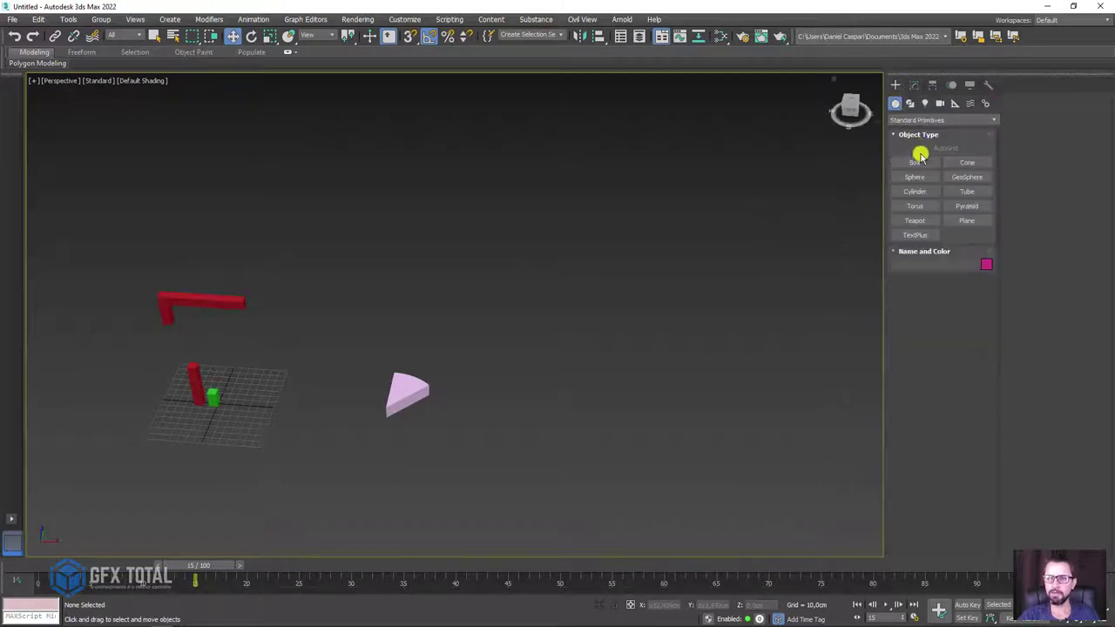
pyautogui.click(914, 190)
pyautogui.moveTo(533, 440); pyautogui.dragTo(597, 435)
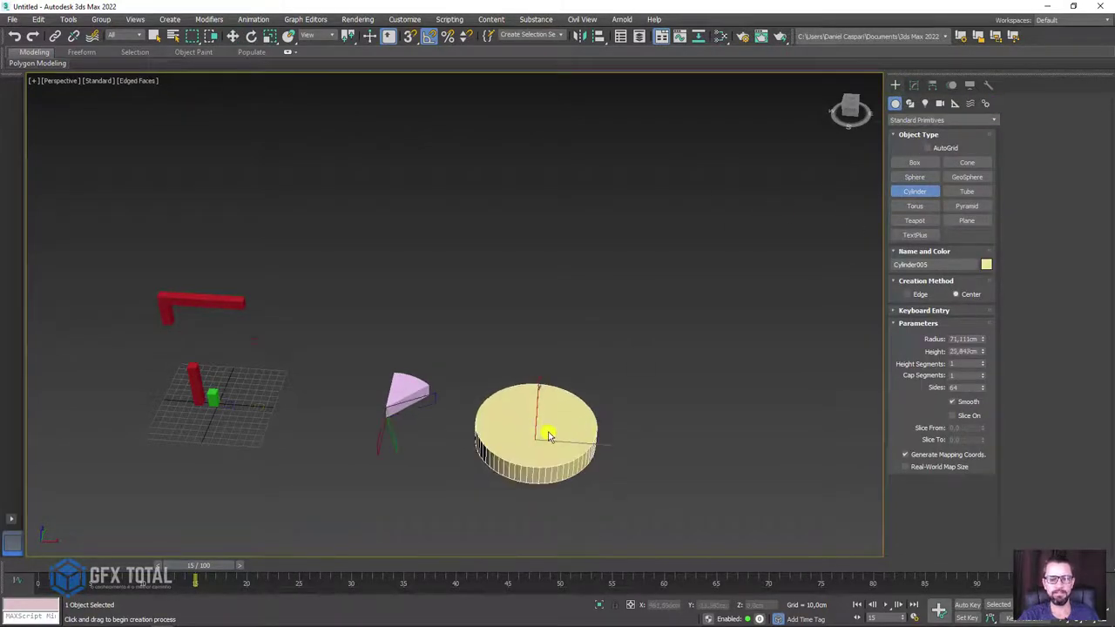
pyautogui.scroll(5, 547, 434)
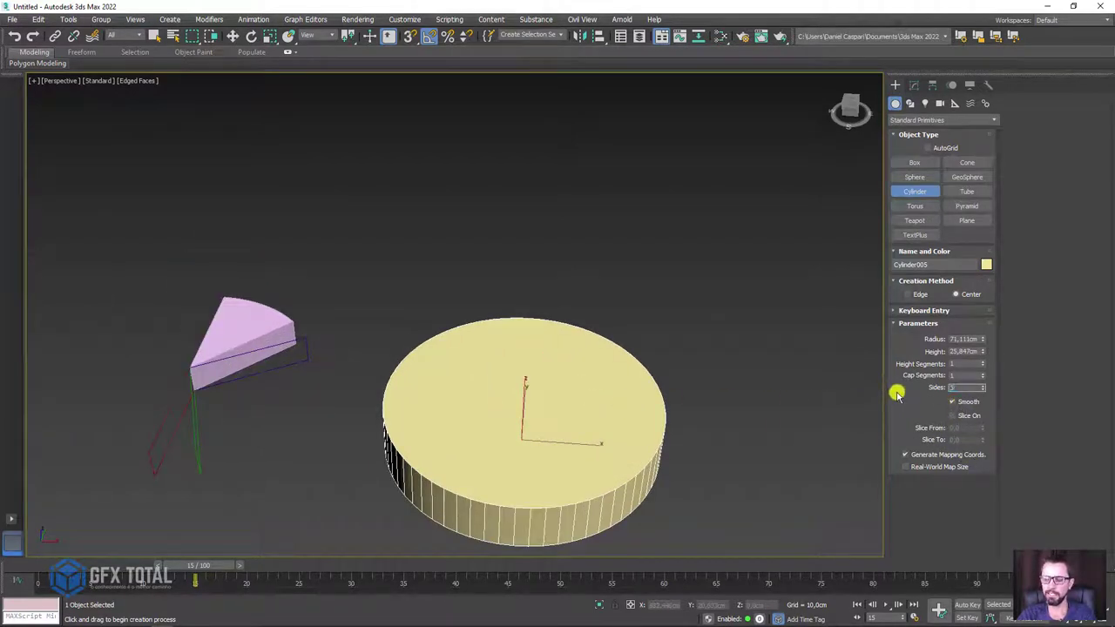
pyautogui.press('Return')
# Step: Rotate the triangular prism 90° about its vertical axis and bring up its Modifier List
pyautogui.moveTo(662, 444)
pyautogui.keyDown('alt'); pyautogui.mouseDown(button='middle')
pyautogui.moveTo(665, 368)
pyautogui.moveTo(677, 404)
pyautogui.mouseUp(button='middle'); pyautogui.keyUp('alt')
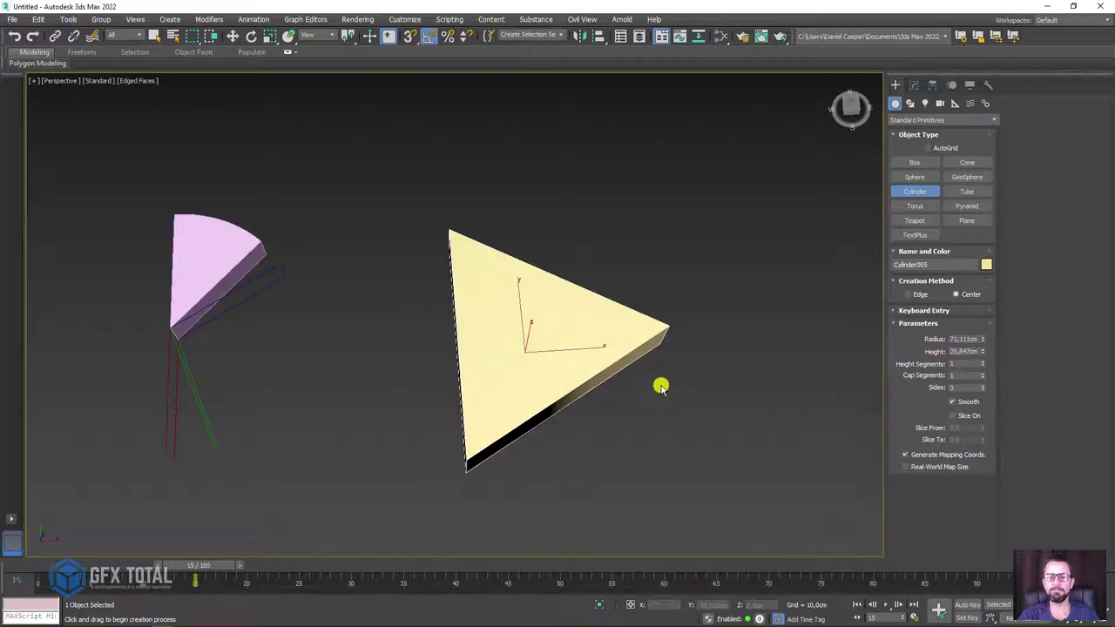
pyautogui.press('e')
pyautogui.moveTo(537, 399); pyautogui.dragTo(590, 398)
pyautogui.moveTo(590, 398)
pyautogui.keyDown('alt'); pyautogui.mouseDown(button='middle')
pyautogui.moveTo(671, 418)
pyautogui.moveTo(674, 276)
pyautogui.mouseUp(button='middle'); pyautogui.keyUp('alt')
pyautogui.click(913, 85)
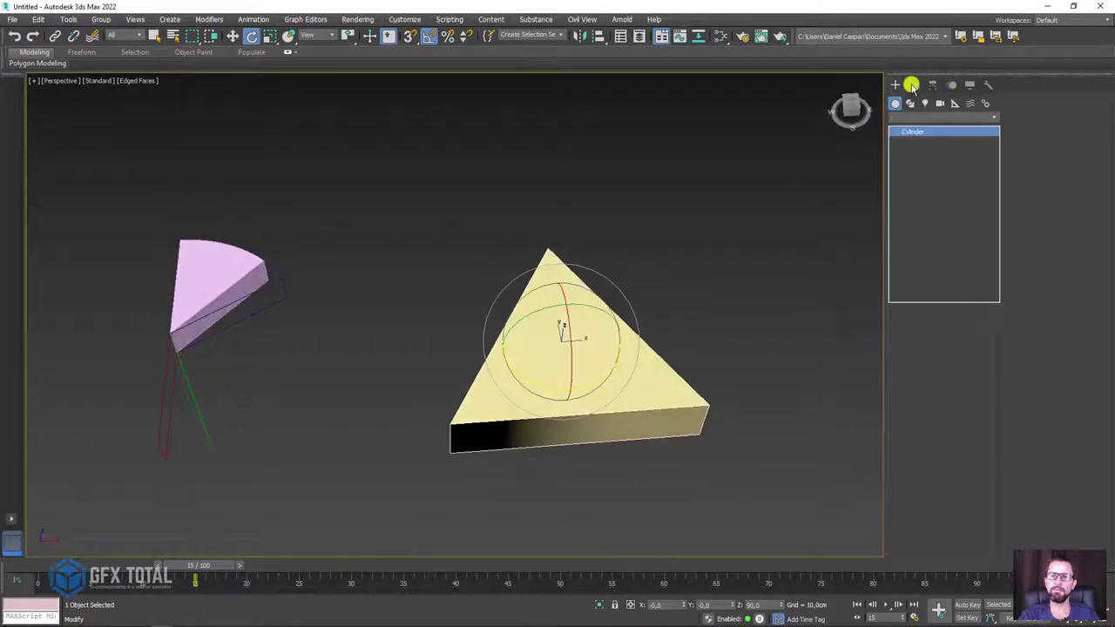
pyautogui.click(984, 116)
pyautogui.moveTo(990, 162); pyautogui.dragTo(998, 229)
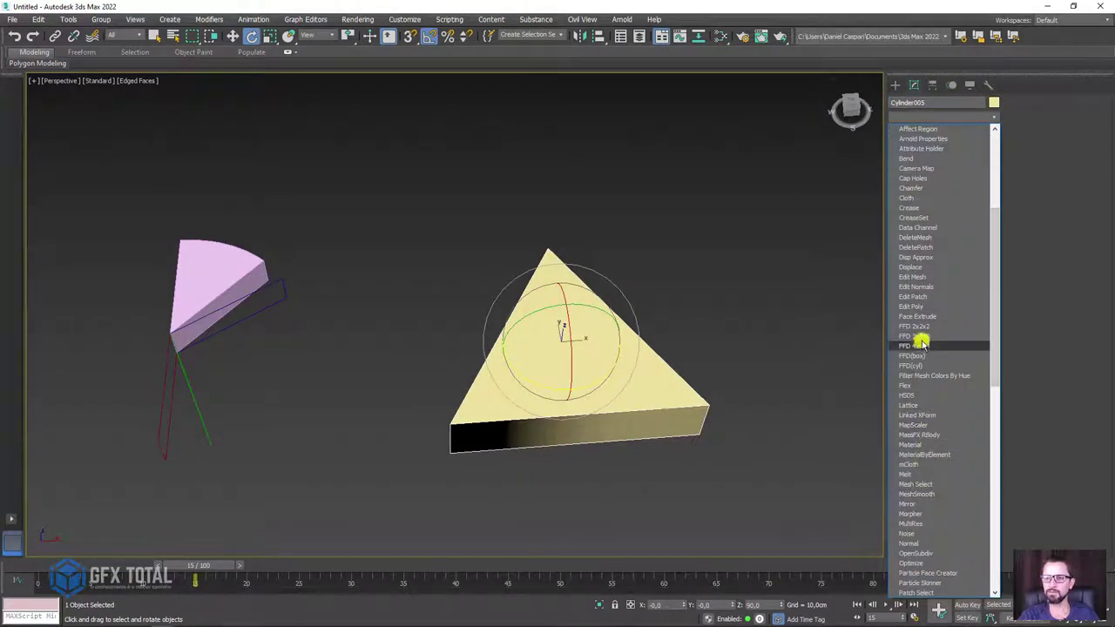
# Step: Add Edit Poly, scale the prism's top face inward and Bridge it to punch a triangular hole
pyautogui.click(914, 307)
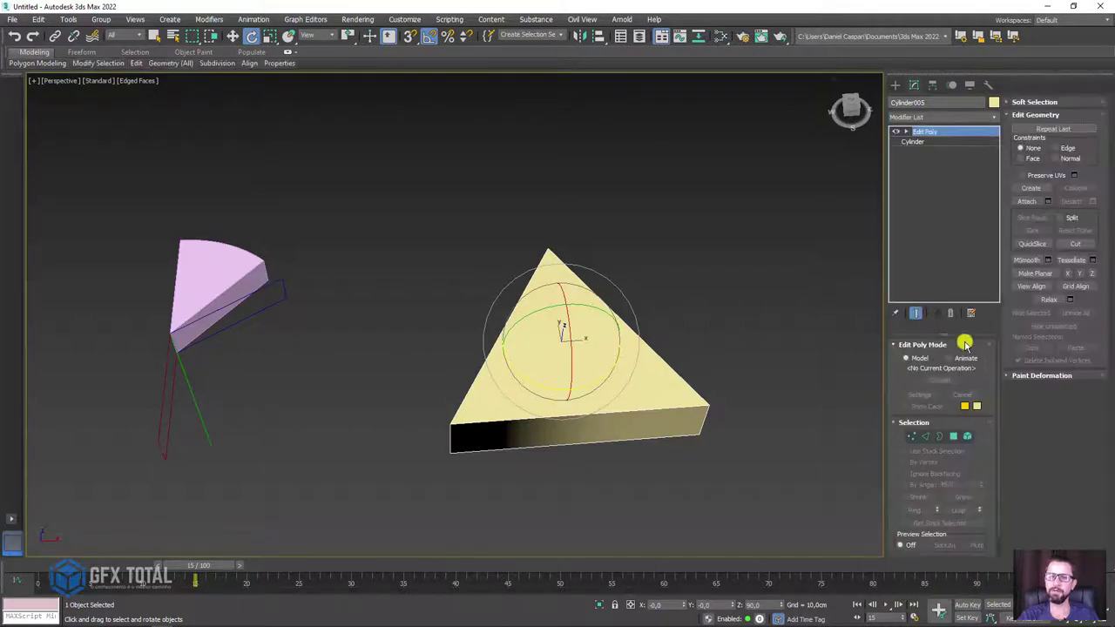
pyautogui.click(952, 438)
pyautogui.click(616, 413)
pyautogui.keyDown('alt'); pyautogui.moveTo(617, 413); pyautogui.dragTo(610, 306, button='middle'); pyautogui.keyUp('alt')
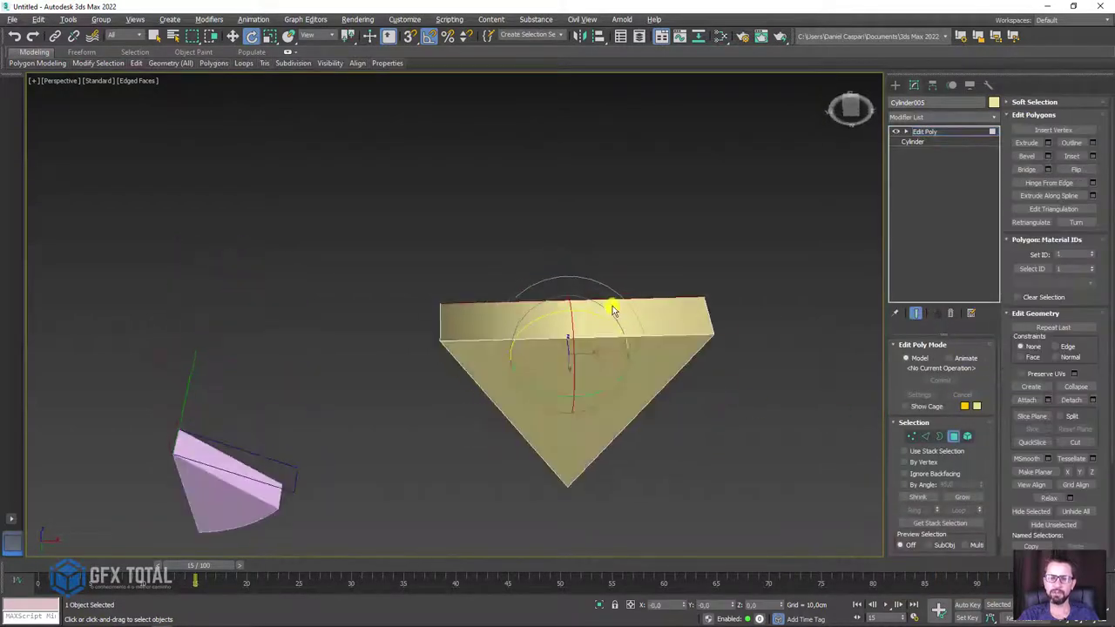
pyautogui.keyDown('alt'); pyautogui.moveTo(616, 362); pyautogui.dragTo(612, 326, button='middle'); pyautogui.keyUp('alt')
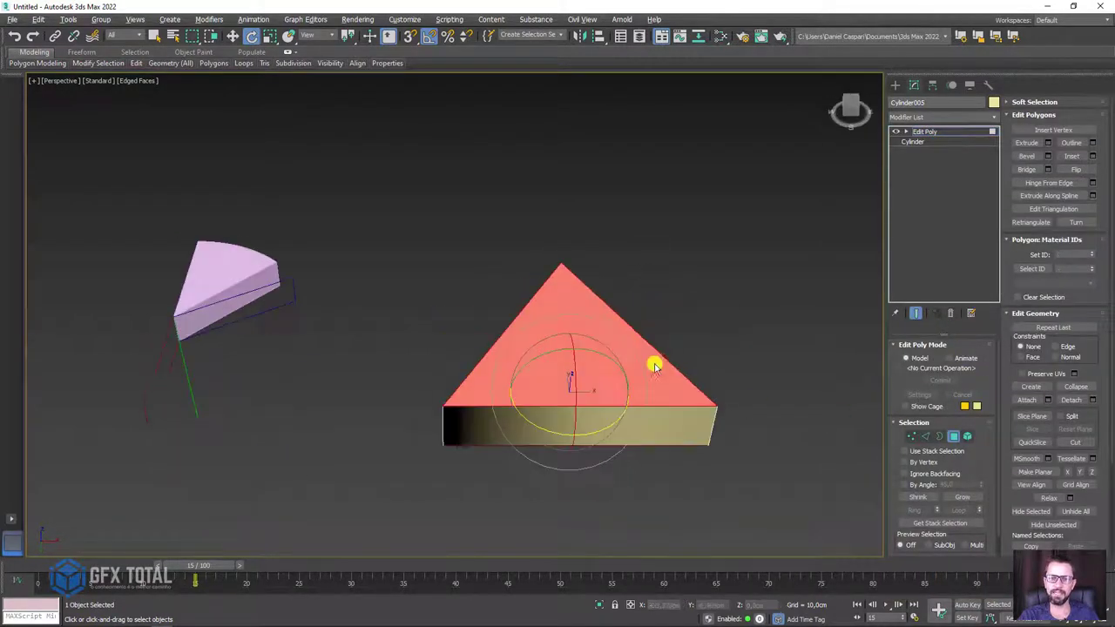
pyautogui.click(273, 36)
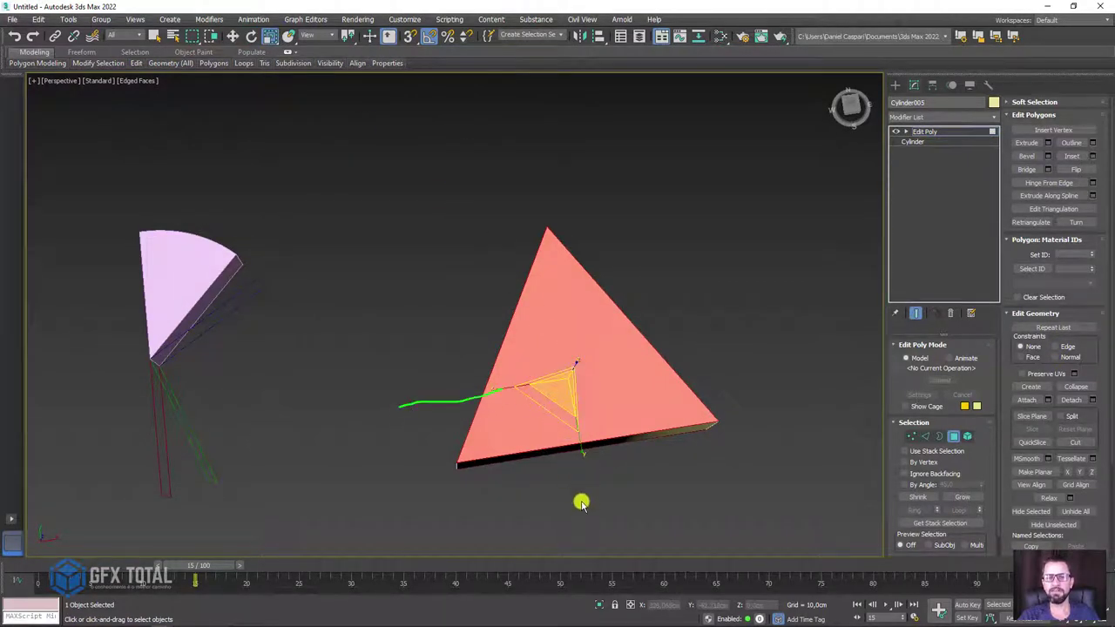
pyautogui.moveTo(546, 418); pyautogui.dragTo(585, 401)
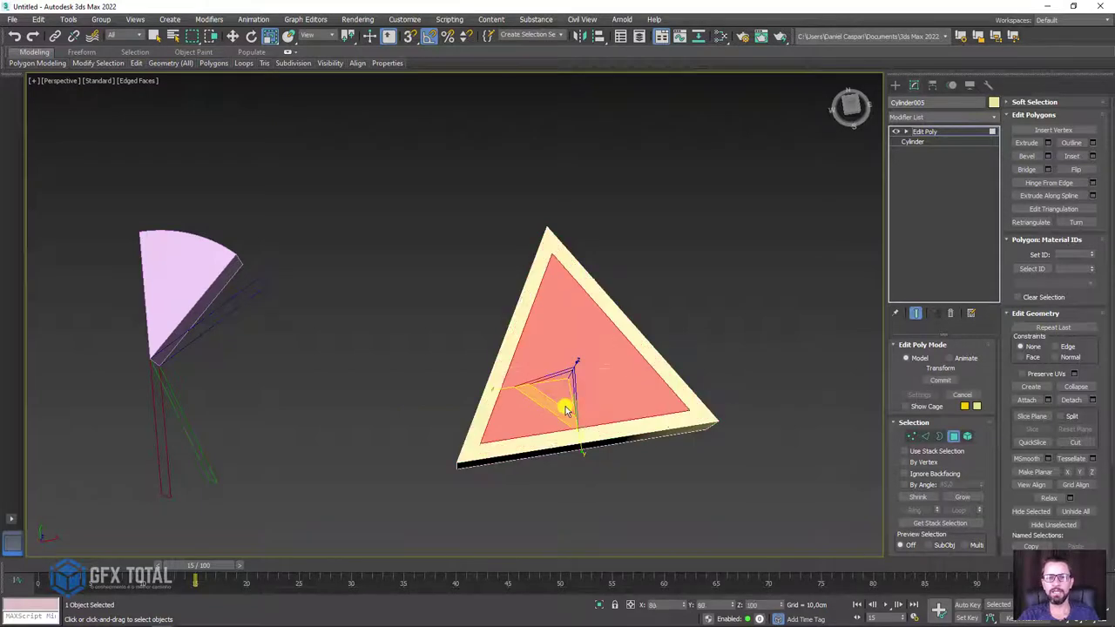
pyautogui.keyDown('alt'); pyautogui.moveTo(590, 396); pyautogui.dragTo(982, 214, button='middle'); pyautogui.keyUp('alt')
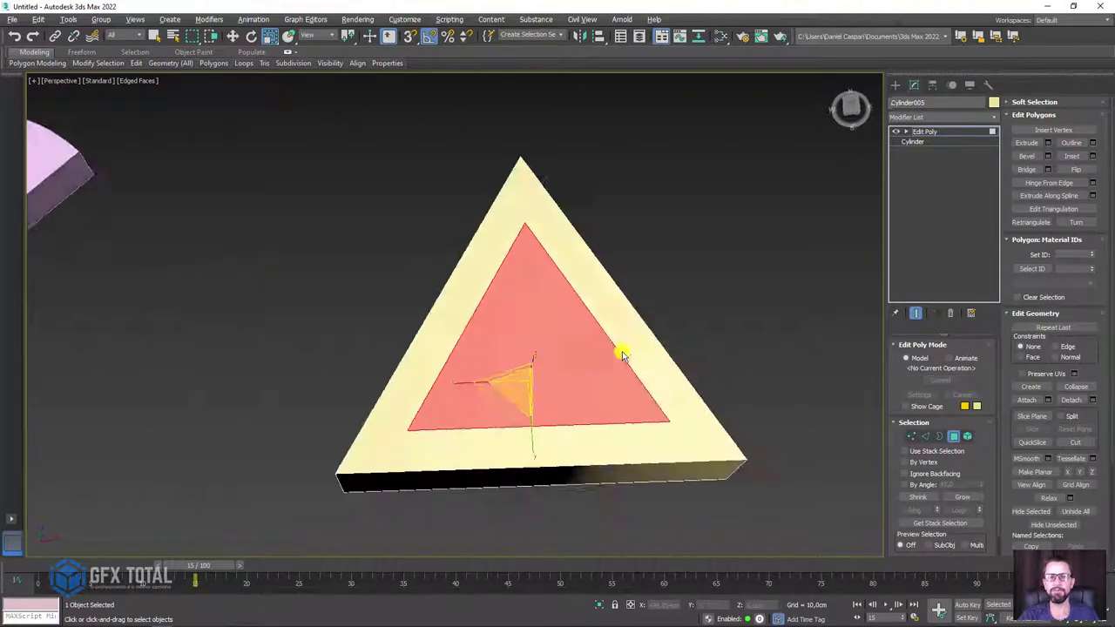
pyautogui.click(1026, 168)
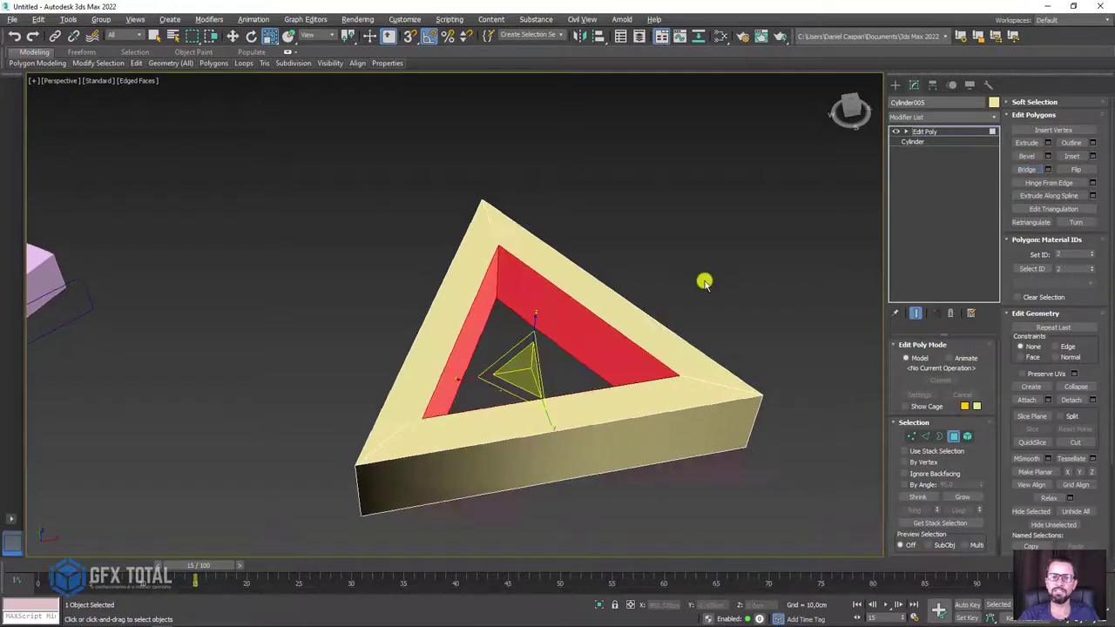
# Step: Delete every face except the left side of the frame, leaving one bar
pyautogui.moveTo(703, 282)
pyautogui.keyDown('alt'); pyautogui.mouseDown(button='middle')
pyautogui.moveTo(699, 368)
pyautogui.moveTo(709, 301)
pyautogui.moveTo(763, 367)
pyautogui.mouseUp(button='middle'); pyautogui.keyUp('alt')
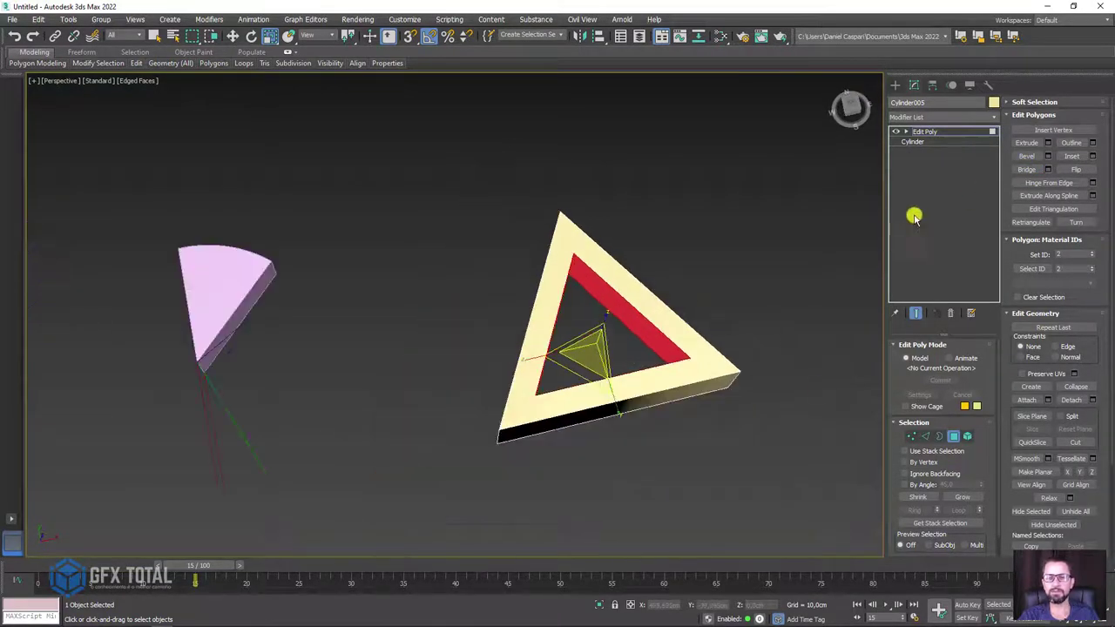
pyautogui.moveTo(787, 208); pyautogui.dragTo(640, 545)
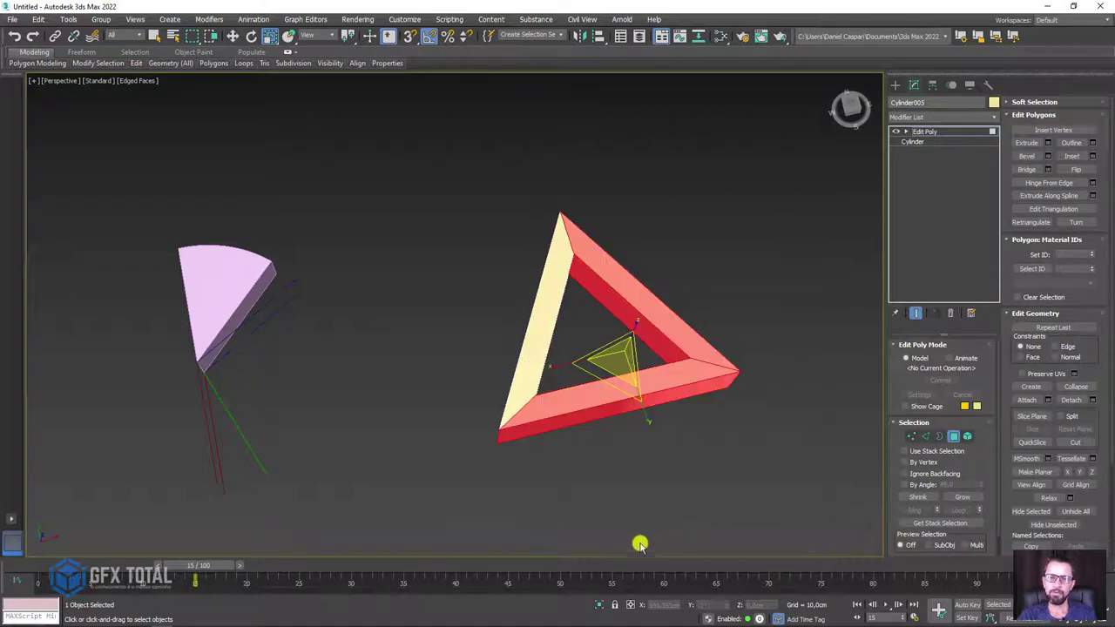
pyautogui.press('Delete')
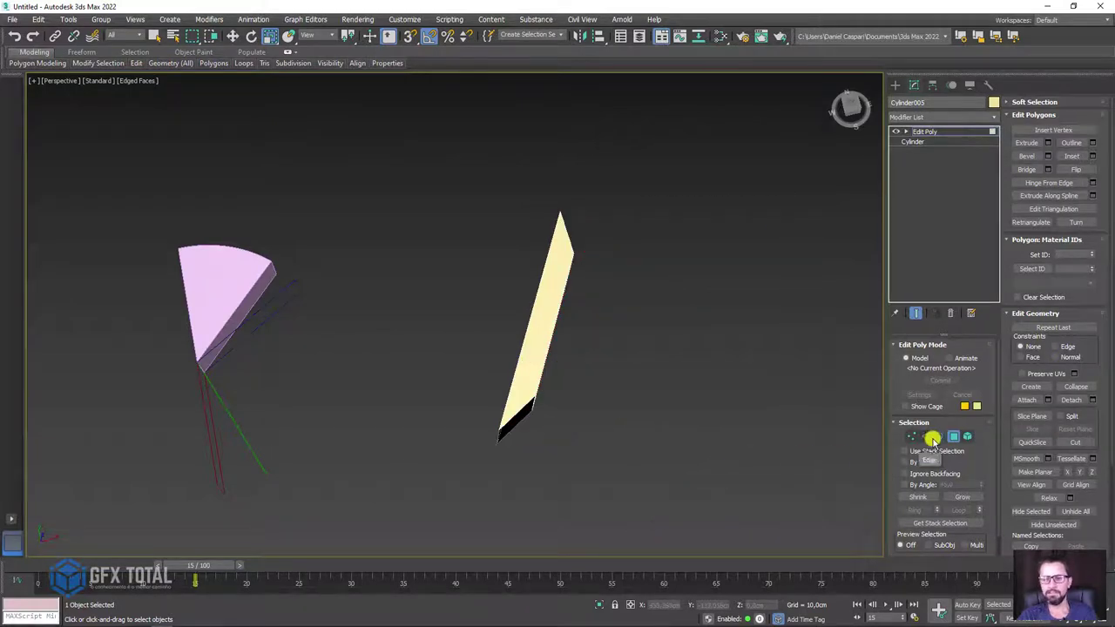
# Step: Cap the bar's open borders and return to the Edit Poly object level
pyautogui.click(936, 436)
pyautogui.moveTo(711, 173)
pyautogui.keyDown('alt'); pyautogui.mouseDown(button='middle')
pyautogui.moveTo(567, 438)
pyautogui.moveTo(554, 358)
pyautogui.moveTo(418, 398)
pyautogui.moveTo(953, 173)
pyautogui.mouseUp(button='middle'); pyautogui.keyUp('alt')
pyautogui.click(1074, 143)
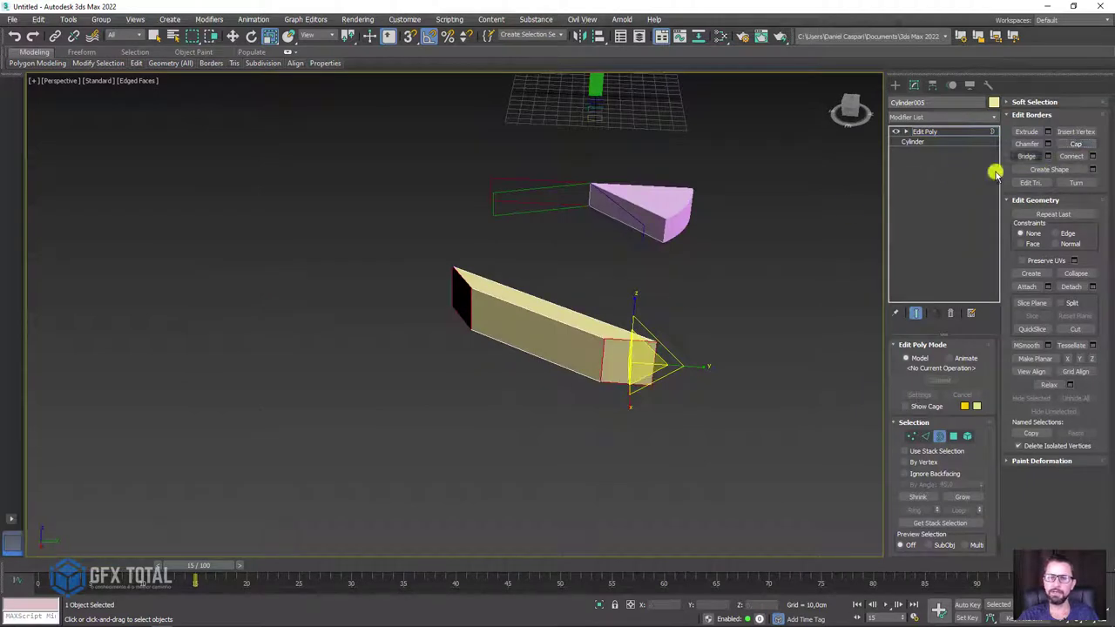
pyautogui.click(924, 131)
# Step: Try rotating a copy of the bar, then cancel the copy
pyautogui.moveTo(620, 269)
pyautogui.keyDown('alt'); pyautogui.mouseDown(button='middle')
pyautogui.moveTo(715, 320)
pyautogui.moveTo(667, 341)
pyautogui.moveTo(492, 234)
pyautogui.mouseUp(button='middle'); pyautogui.keyUp('alt')
pyautogui.click(251, 36)
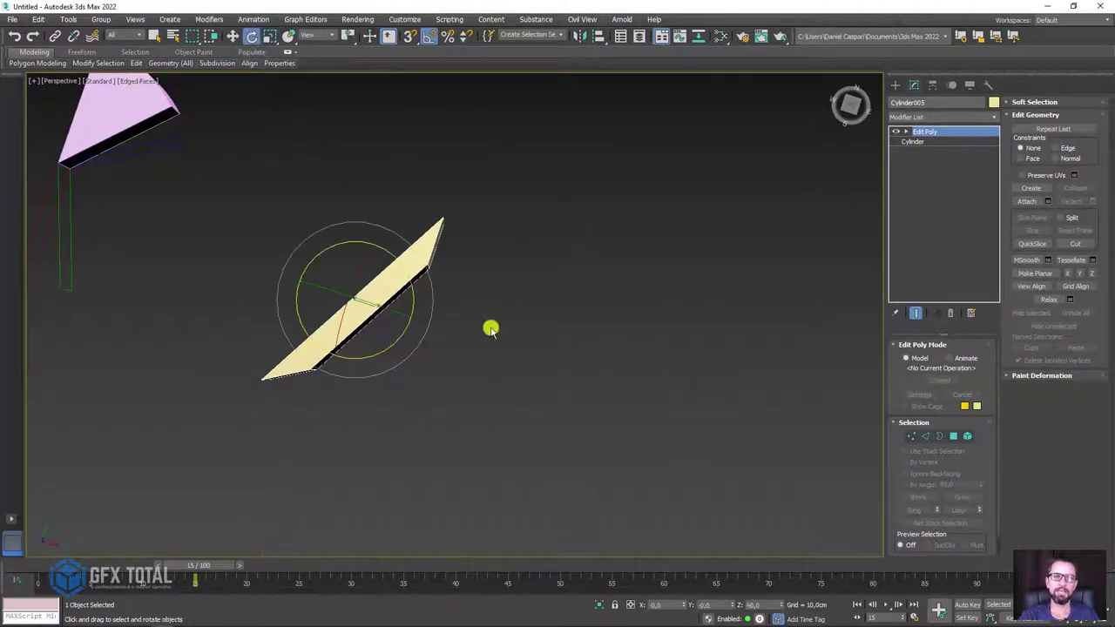
pyautogui.keyDown('shift'); pyautogui.moveTo(398, 333); pyautogui.dragTo(364, 377); pyautogui.keyUp('shift')
pyautogui.click(604, 368)
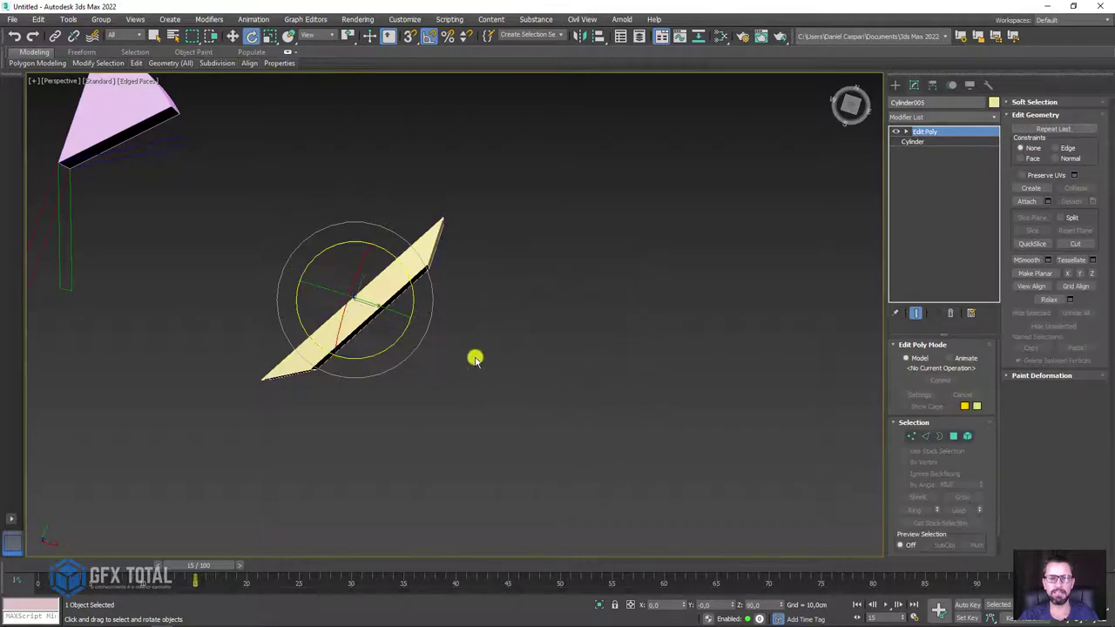
# Step: Using the Transform Coordinate Center pivot, rotate-clone the bar -120° into 2 copies forming a triangle
pyautogui.moveTo(347, 36); pyautogui.dragTo(348, 55)
pyautogui.keyDown('alt'); pyautogui.moveTo(468, 320); pyautogui.dragTo(498, 310, button='middle'); pyautogui.keyUp('alt')
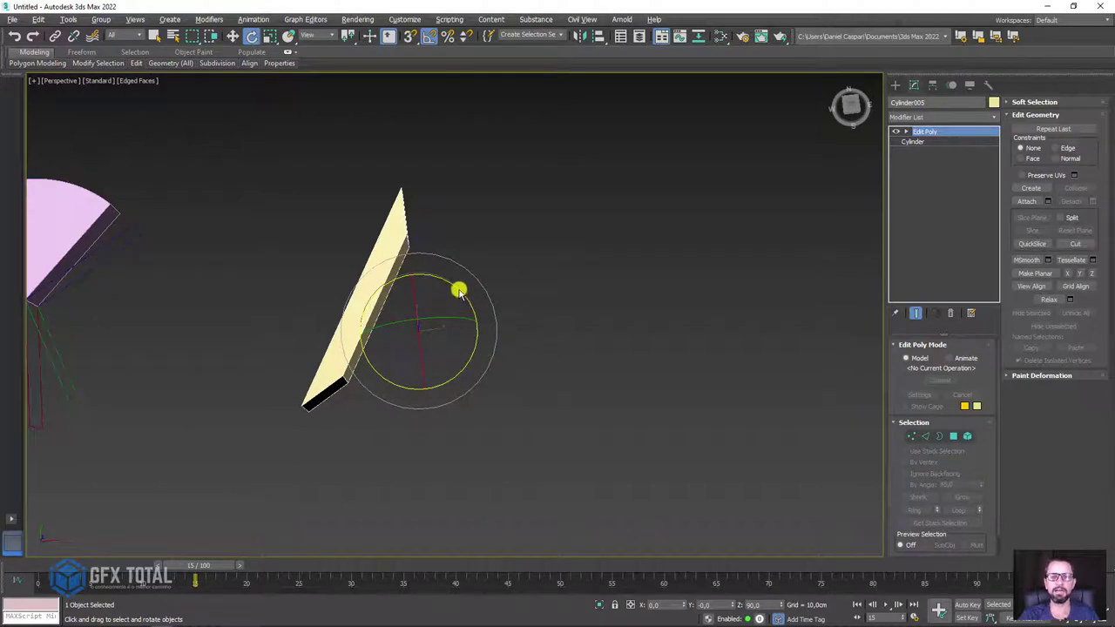
pyautogui.keyDown('shift'); pyautogui.moveTo(458, 290); pyautogui.dragTo(490, 364); pyautogui.keyUp('shift')
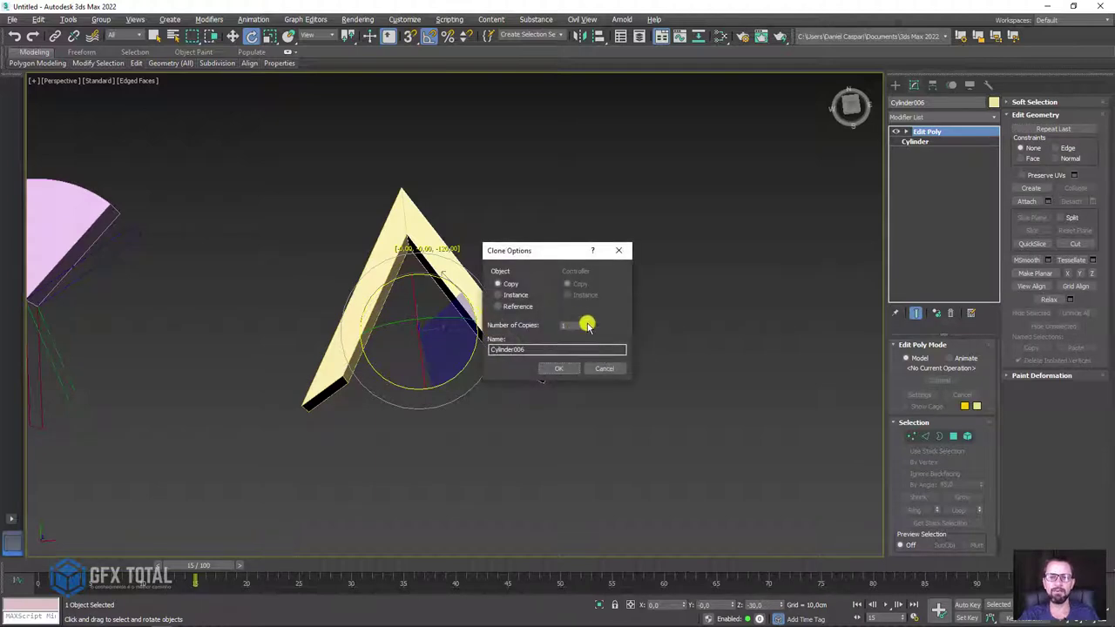
pyautogui.click(558, 369)
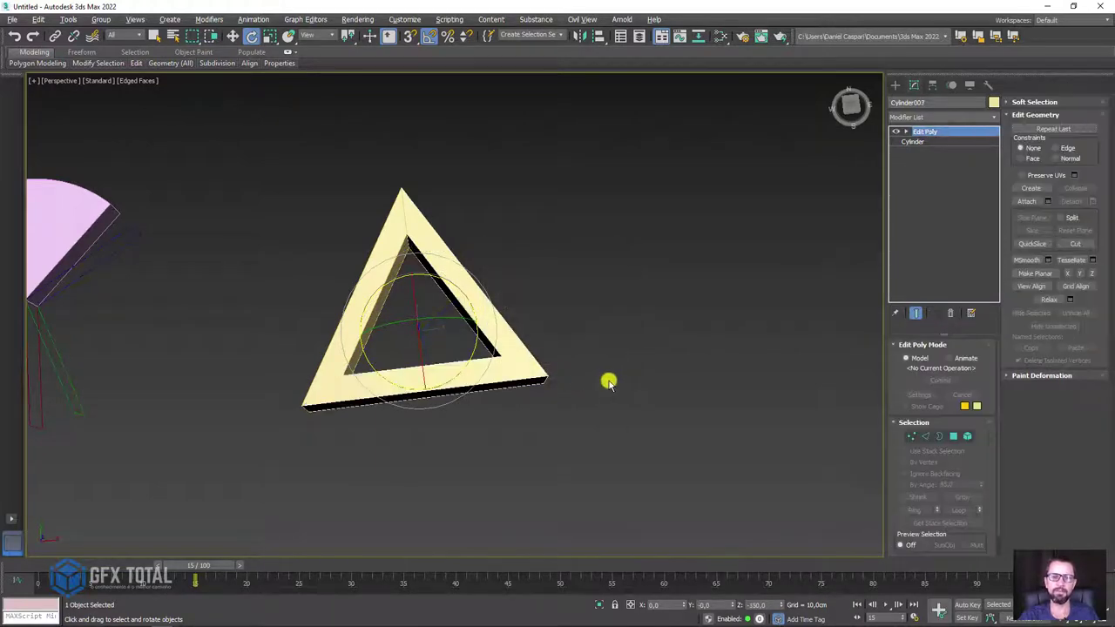
pyautogui.moveTo(607, 381)
pyautogui.mouseDown(button='middle')
pyautogui.moveTo(678, 369)
pyautogui.moveTo(685, 415)
pyautogui.moveTo(688, 367)
pyautogui.mouseUp(button='middle')
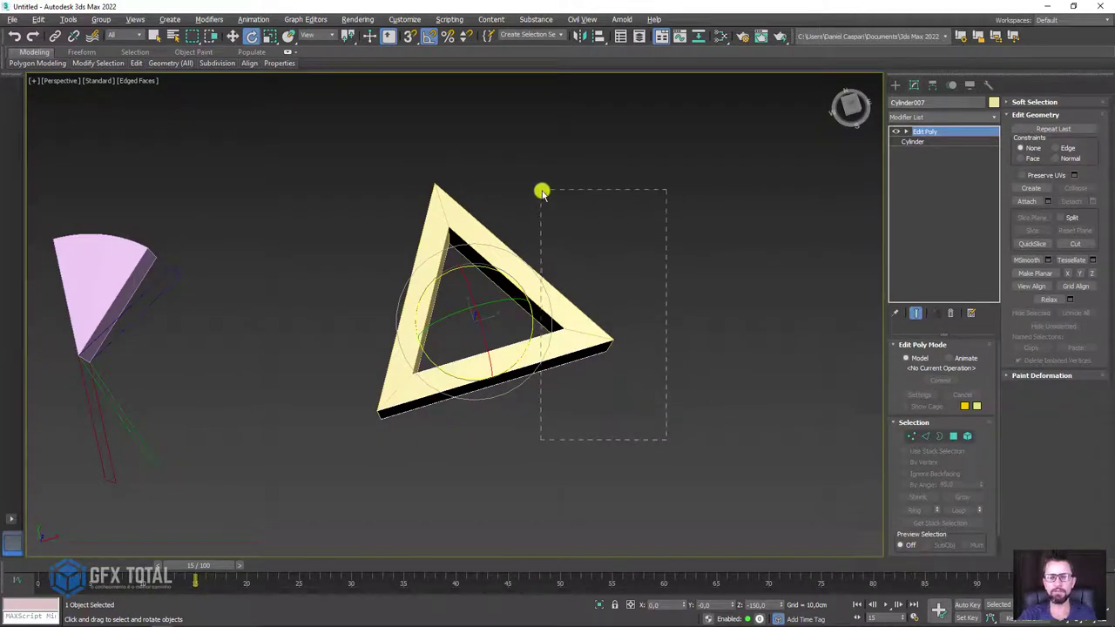
# Step: Delete the two copied bars, reselect the original bar and check the request document
pyautogui.moveTo(560, 253); pyautogui.dragTo(540, 190)
pyautogui.press('Delete')
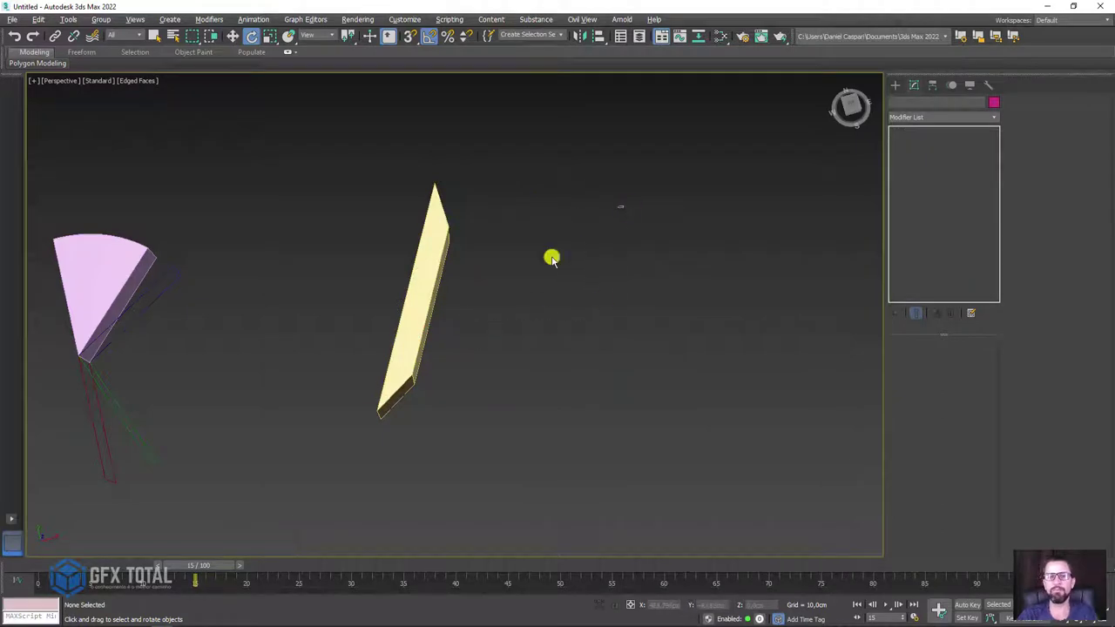
pyautogui.click(409, 349)
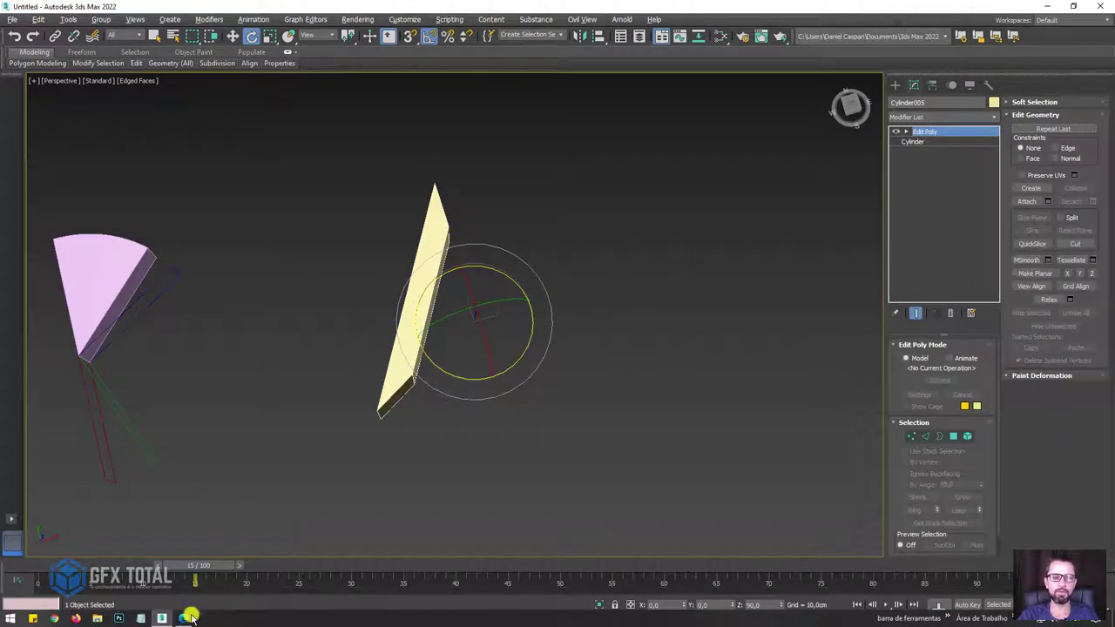
pyautogui.click(190, 615)
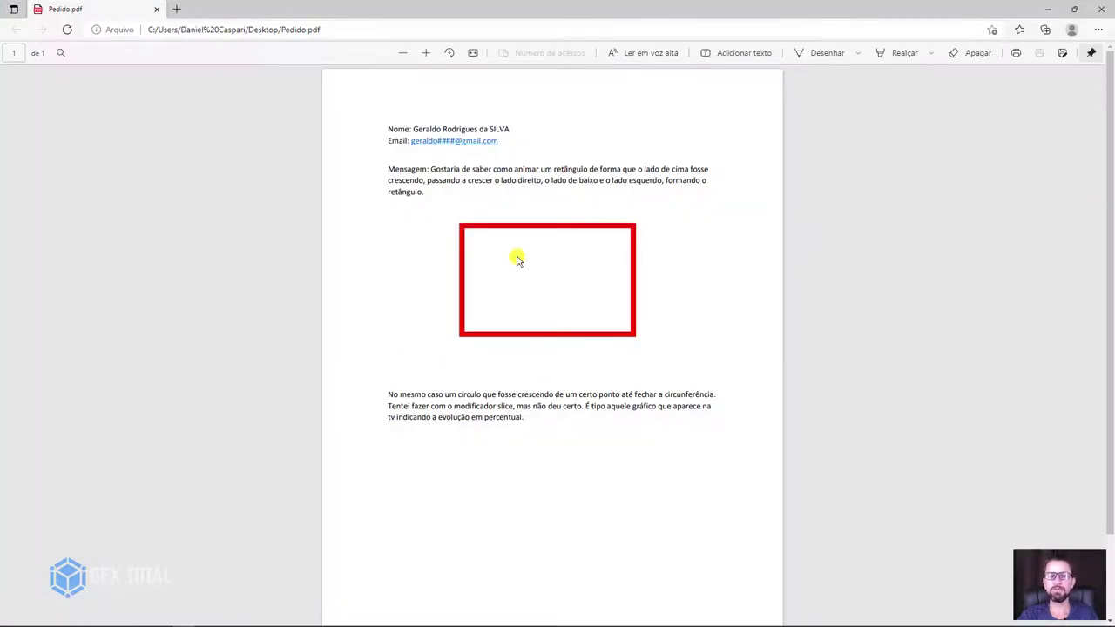
pyautogui.click(1048, 11)
# Step: Add a Slice modifier from the Modifier List to the yellow bar
pyautogui.click(984, 117)
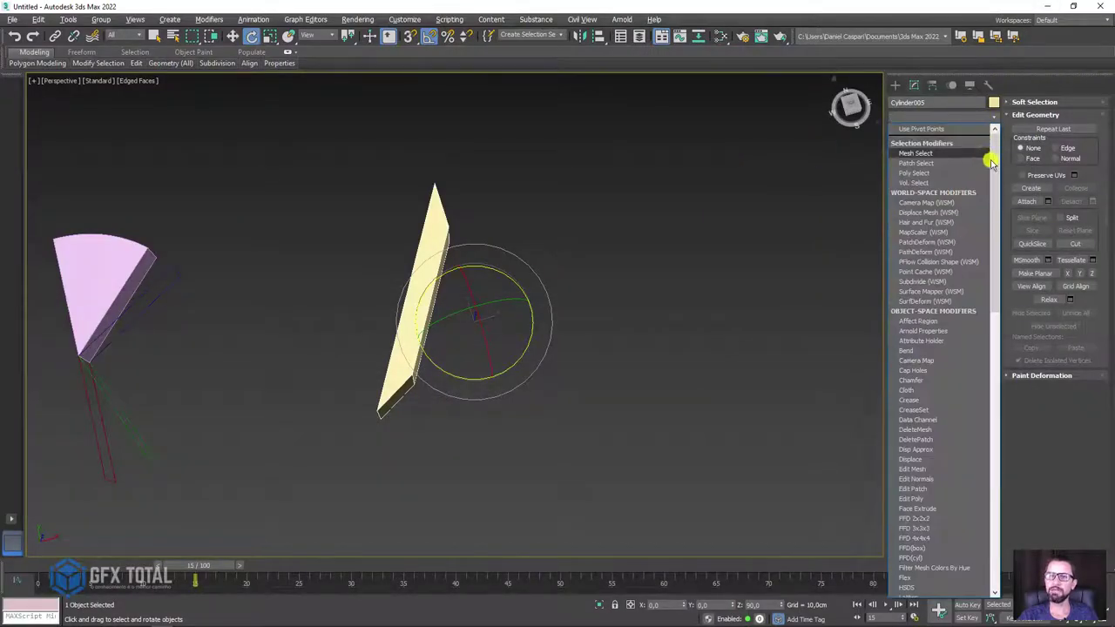
pyautogui.moveTo(991, 163); pyautogui.dragTo(991, 473)
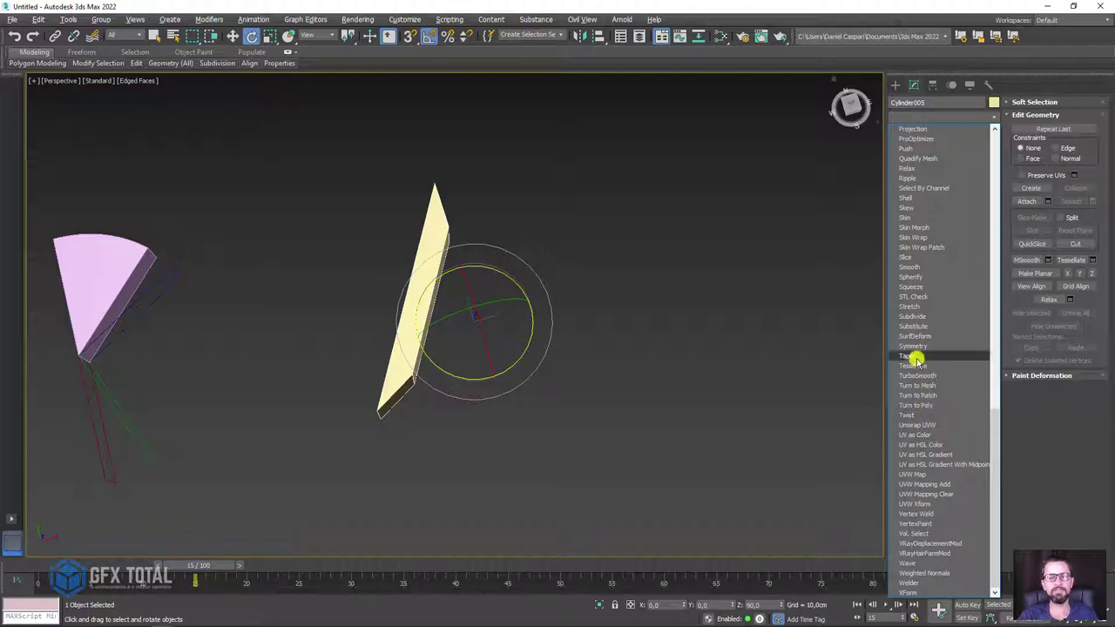
pyautogui.click(917, 258)
pyautogui.keyDown('alt'); pyautogui.moveTo(614, 334); pyautogui.dragTo(642, 326, button='middle'); pyautogui.keyUp('alt')
pyautogui.scroll(3, 500, 361)
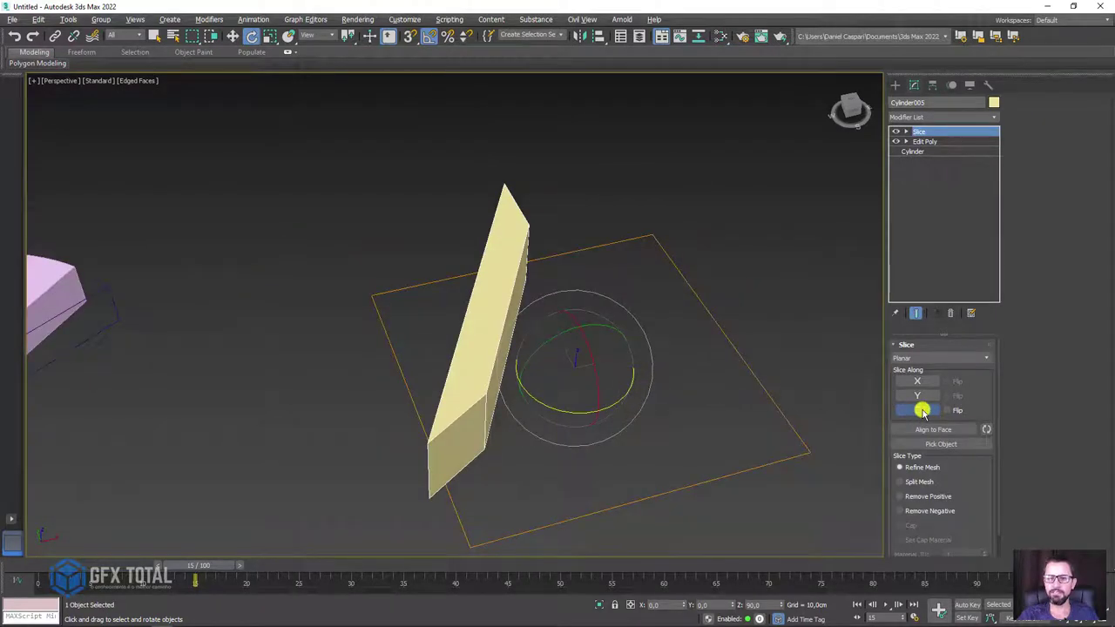
# Step: Set the Slice modifier to slice along the Y axis, after trying X
pyautogui.click(917, 380)
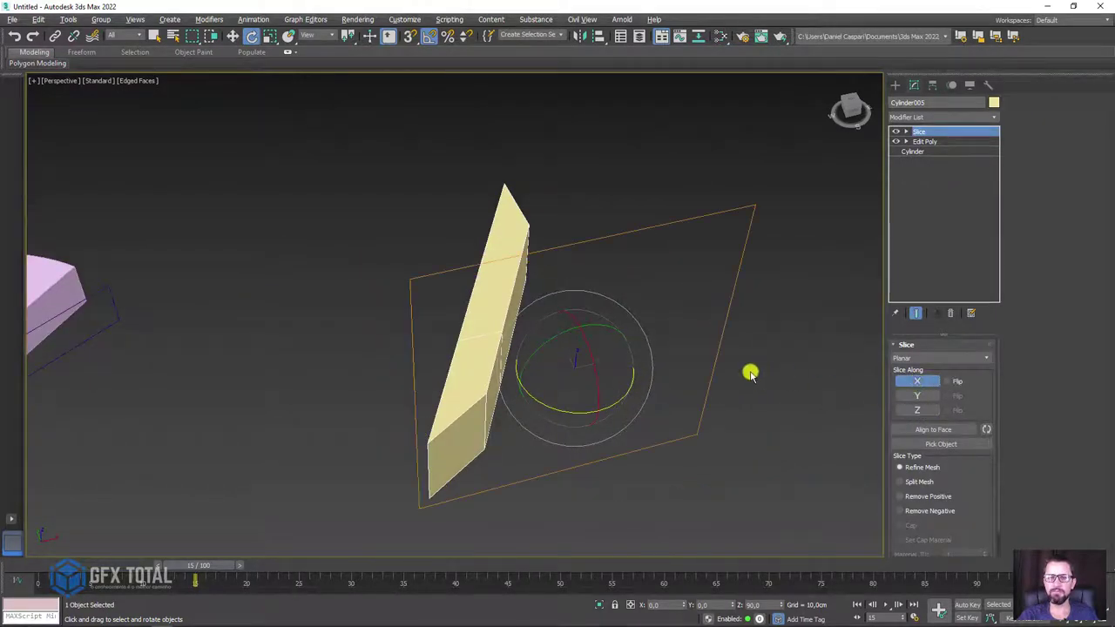
pyautogui.keyDown('alt'); pyautogui.moveTo(750, 373); pyautogui.dragTo(740, 400, button='middle'); pyautogui.keyUp('alt')
pyautogui.click(919, 394)
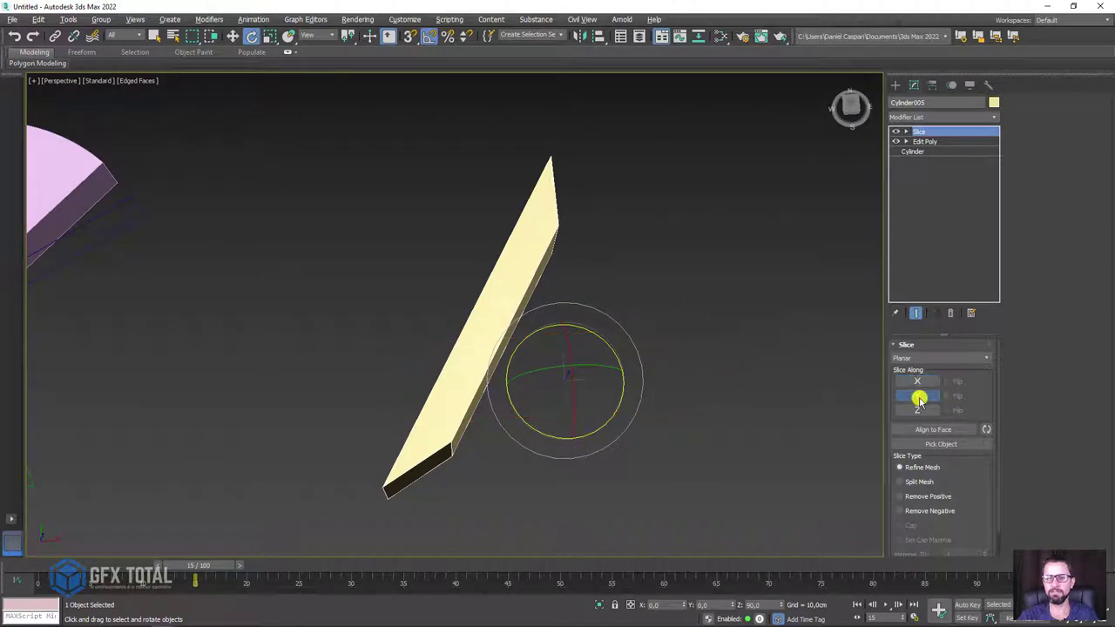
pyautogui.moveTo(771, 408)
pyautogui.keyDown('alt'); pyautogui.mouseDown(button='middle')
pyautogui.moveTo(718, 383)
pyautogui.moveTo(731, 393)
pyautogui.moveTo(656, 333)
pyautogui.mouseUp(button='middle'); pyautogui.keyUp('alt')
pyautogui.moveTo(880, 398)
pyautogui.keyDown('alt'); pyautogui.mouseDown(button='middle')
pyautogui.moveTo(749, 361)
pyautogui.moveTo(778, 354)
pyautogui.mouseUp(button='middle'); pyautogui.keyUp('alt')
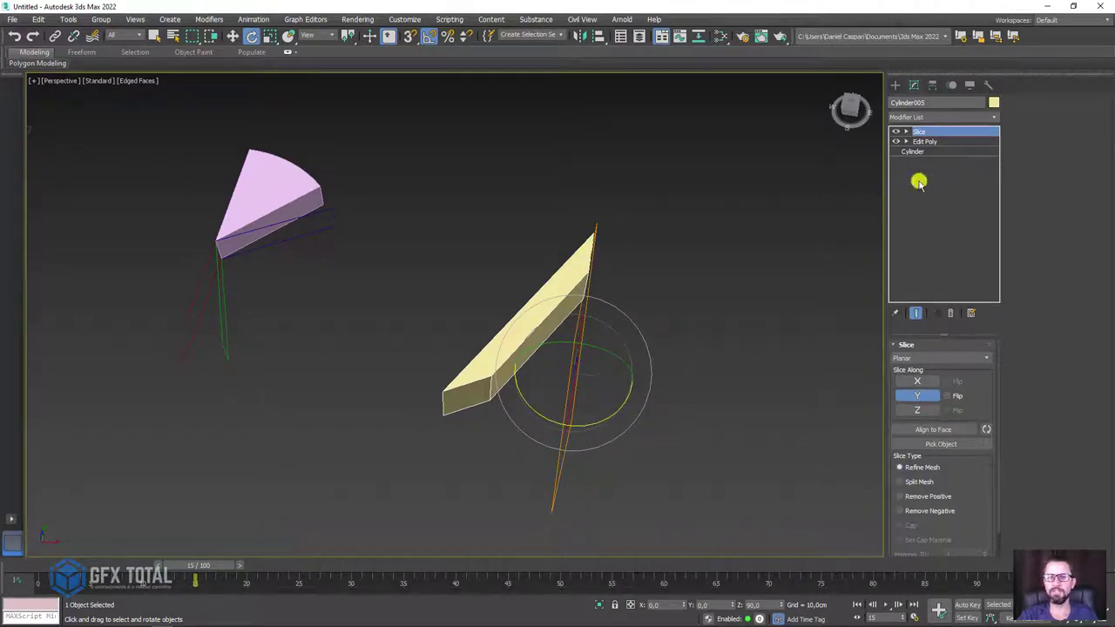
# Step: Select the Slice Plane sub-object and rotate it to cross the slab diagonally
pyautogui.click(906, 131)
pyautogui.click(928, 141)
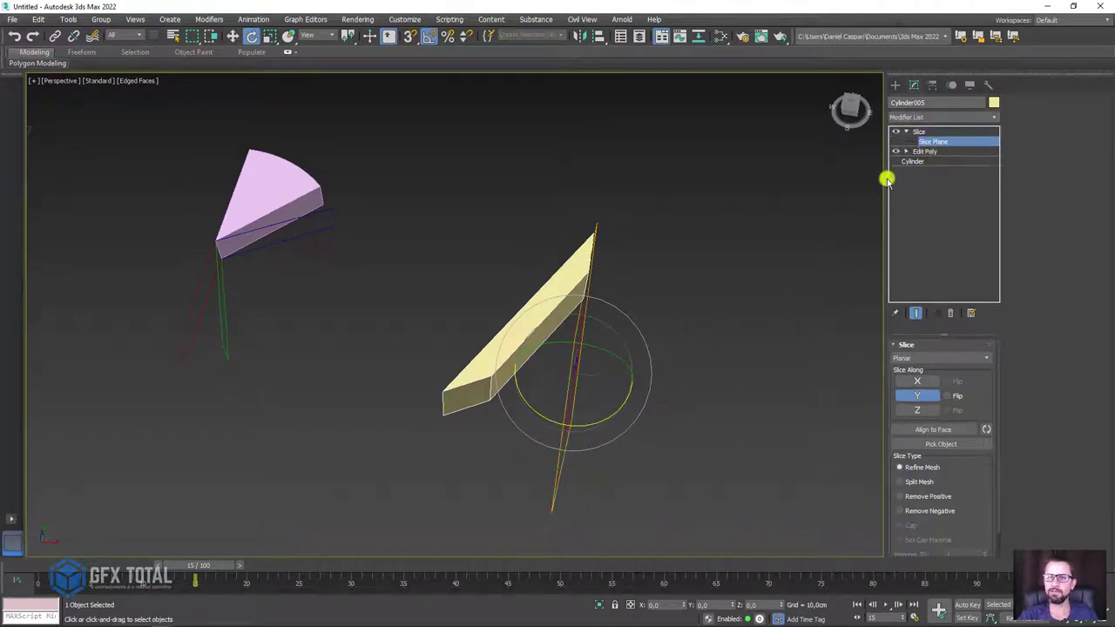
pyautogui.moveTo(601, 423); pyautogui.dragTo(667, 407)
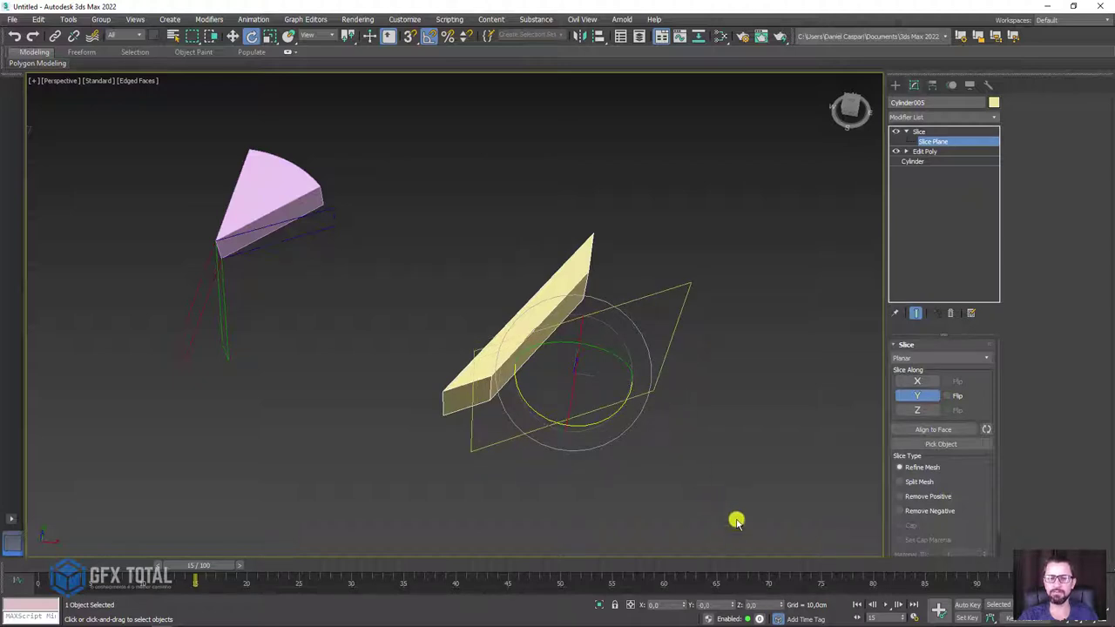
pyautogui.moveTo(722, 440)
pyautogui.keyDown('alt'); pyautogui.mouseDown(button='middle')
pyautogui.moveTo(642, 375)
pyautogui.moveTo(570, 382)
pyautogui.mouseUp(button='middle'); pyautogui.keyUp('alt')
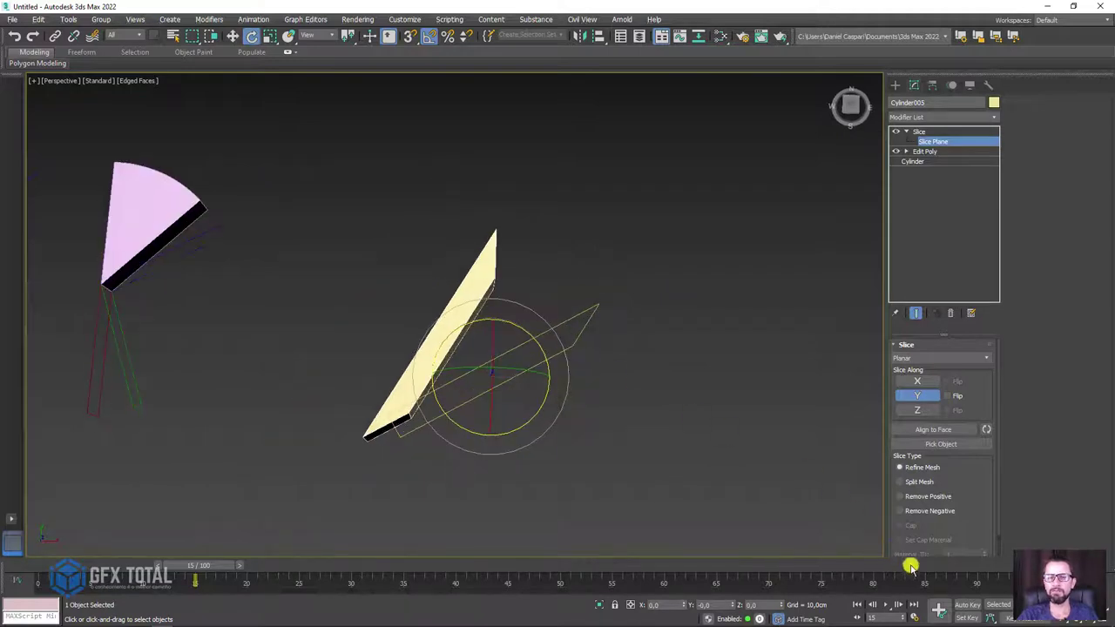
# Step: With Auto Key on at frame 0, rotate the slice plane near-vertical
pyautogui.click(967, 604)
pyautogui.moveTo(224, 575)
pyautogui.mouseDown()
pyautogui.moveTo(31, 568)
pyautogui.moveTo(164, 573)
pyautogui.mouseUp()
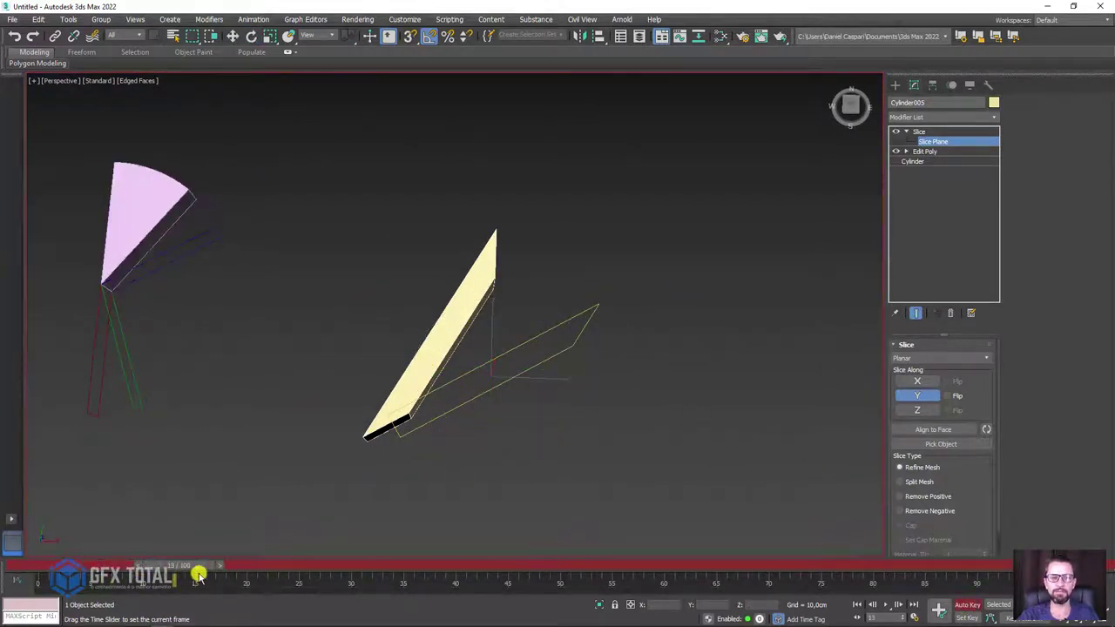
pyautogui.press('e')
pyautogui.moveTo(517, 428); pyautogui.dragTo(450, 452)
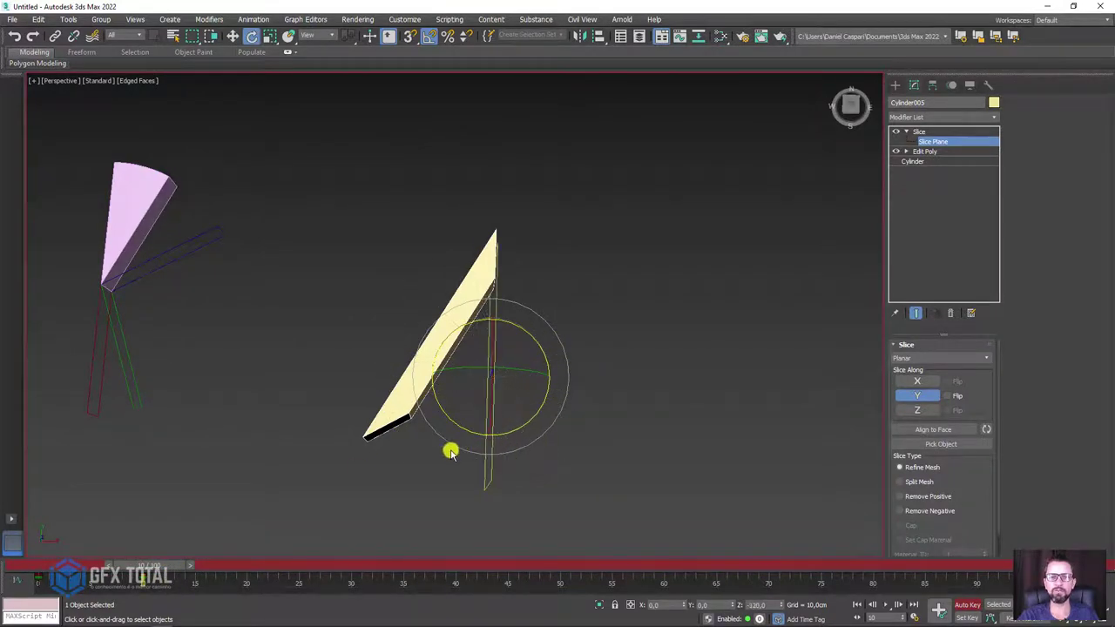
# Step: Scrub the timeline to preview the slice plane swinging, then turn Auto Key off
pyautogui.moveTo(151, 567)
pyautogui.mouseDown()
pyautogui.moveTo(35, 572)
pyautogui.moveTo(244, 552)
pyautogui.moveTo(12, 560)
pyautogui.moveTo(35, 567)
pyautogui.mouseUp()
pyautogui.press('e')
pyautogui.click(966, 605)
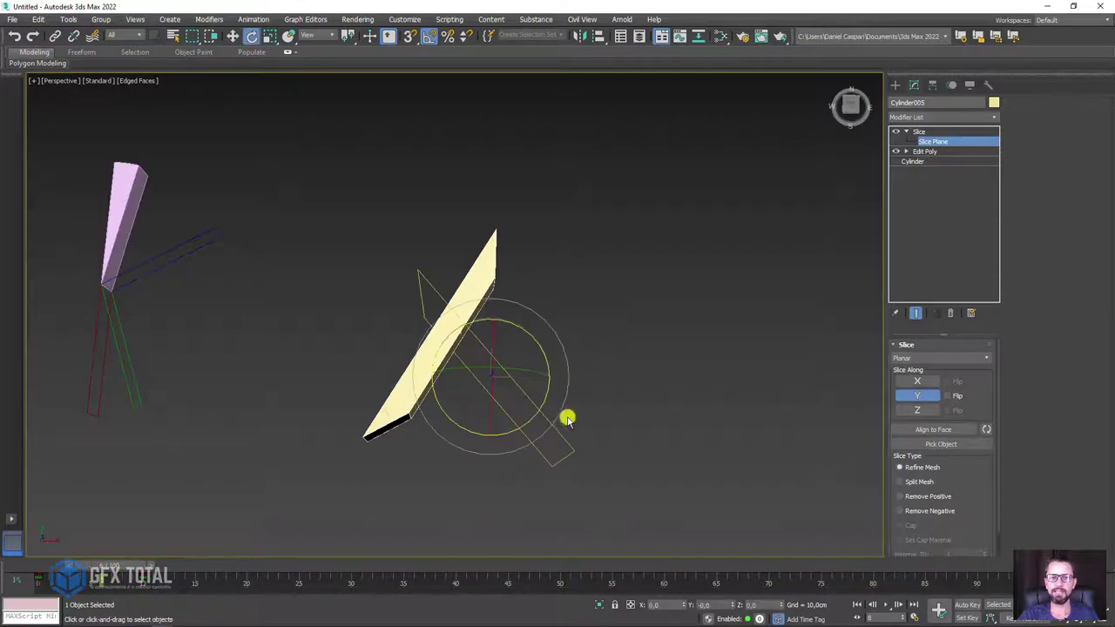
pyautogui.scroll(2, 567, 416)
pyautogui.keyDown('alt'); pyautogui.moveTo(676, 417); pyautogui.dragTo(724, 412, button='middle'); pyautogui.keyUp('alt')
pyautogui.scroll(-1, 978, 435)
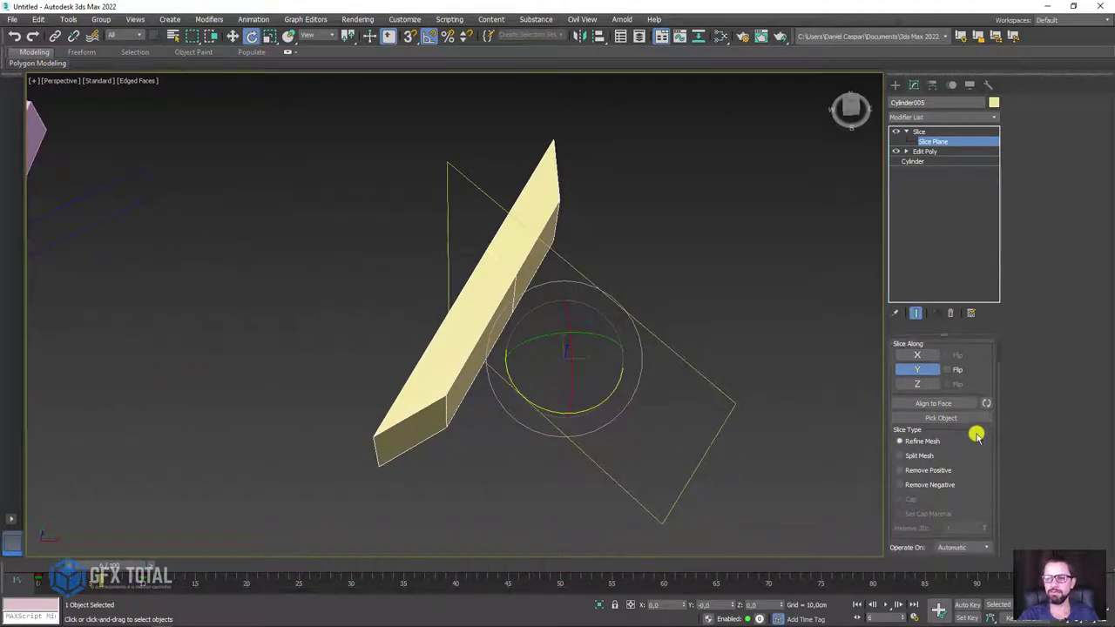
# Step: Set Slice Type to Remove Negative and tick Cap to close the cut end
pyautogui.click(921, 476)
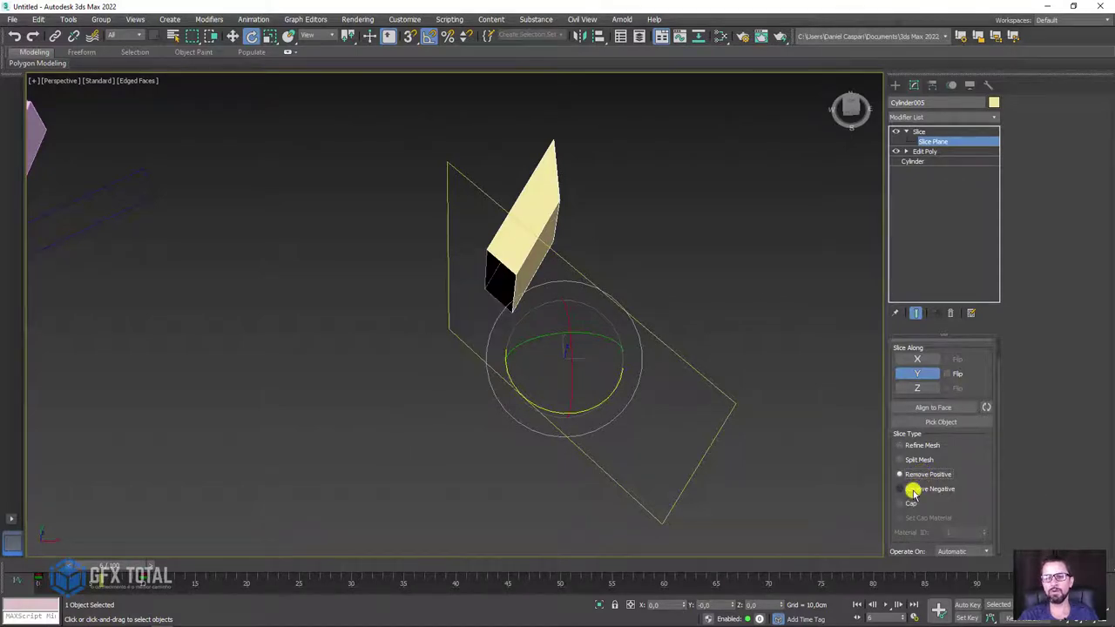
pyautogui.click(913, 490)
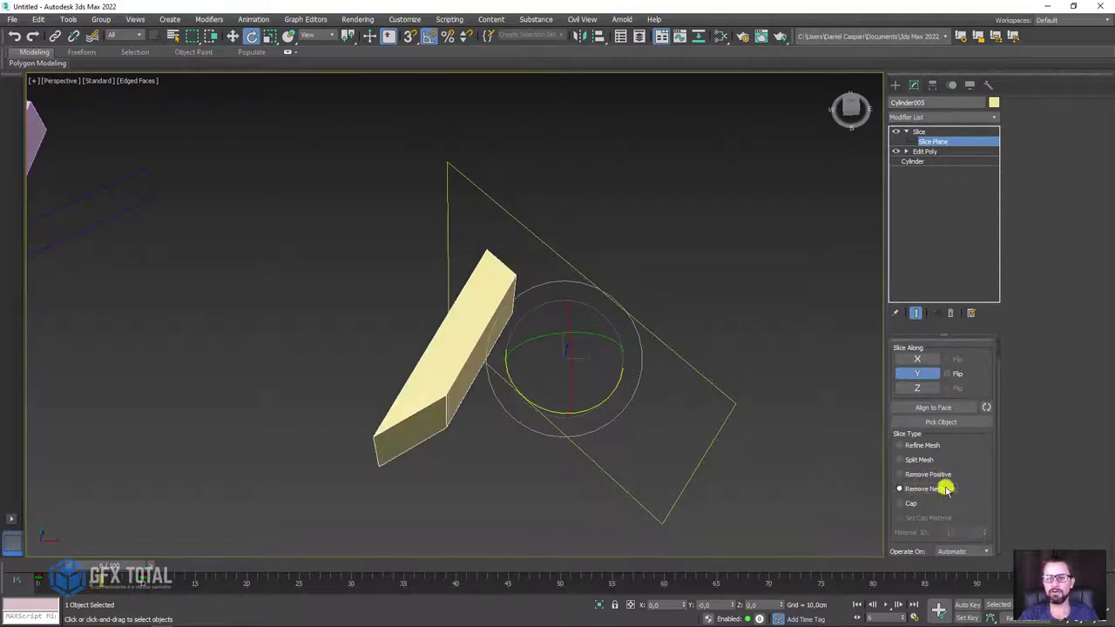
pyautogui.moveTo(697, 281)
pyautogui.keyDown('alt'); pyautogui.mouseDown(button='middle')
pyautogui.moveTo(661, 298)
pyautogui.moveTo(574, 258)
pyautogui.mouseUp(button='middle'); pyautogui.keyUp('alt')
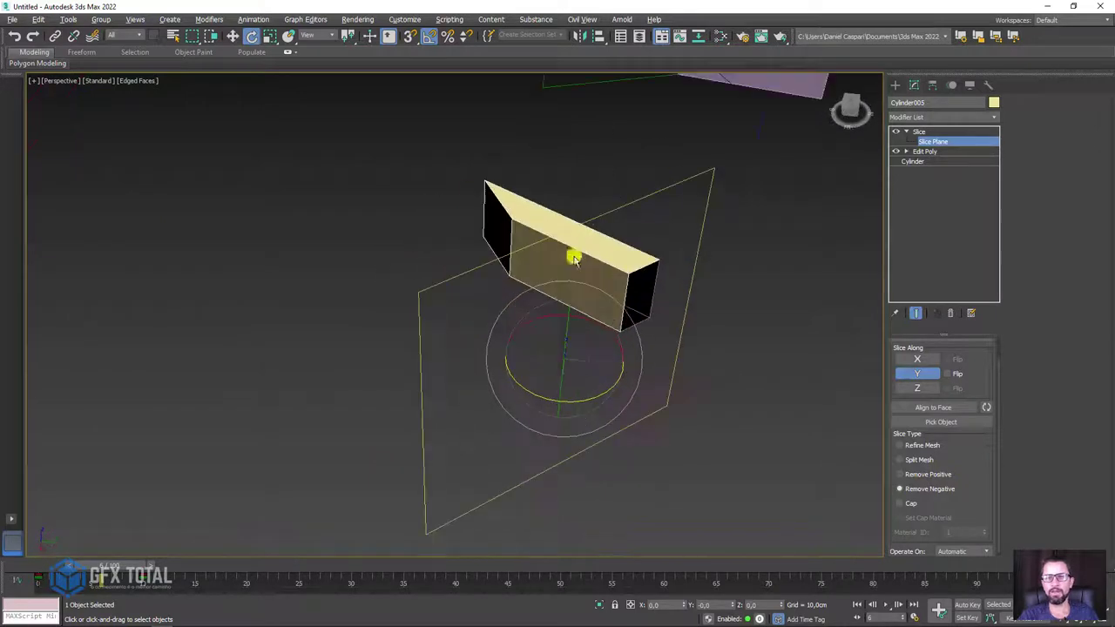
pyautogui.click(899, 504)
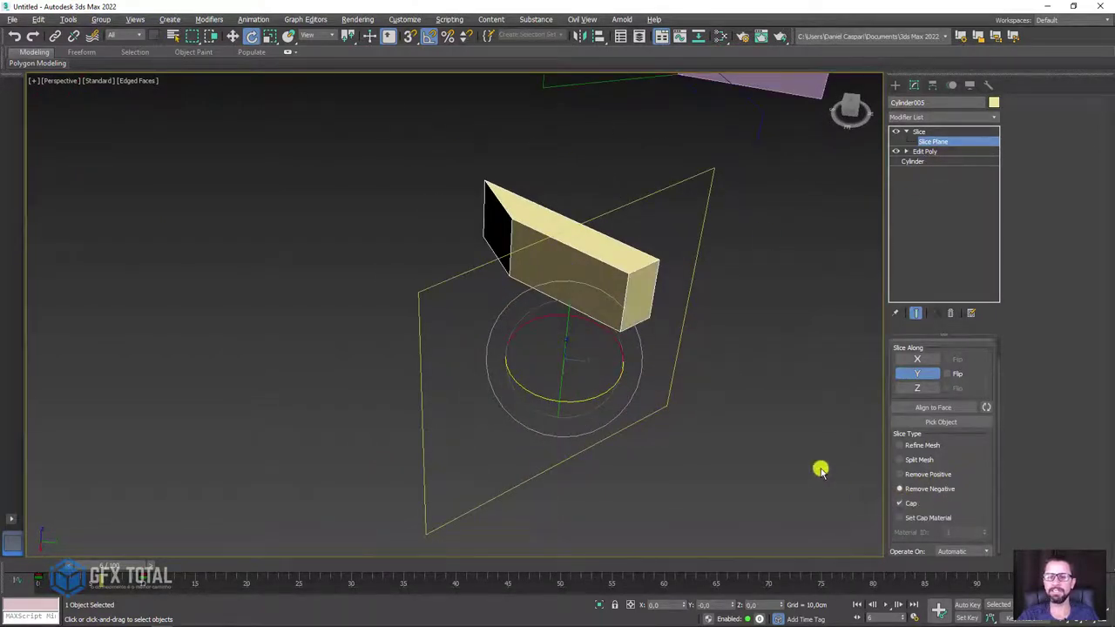
pyautogui.keyDown('alt'); pyautogui.moveTo(818, 465); pyautogui.dragTo(644, 311, button='middle'); pyautogui.keyUp('alt')
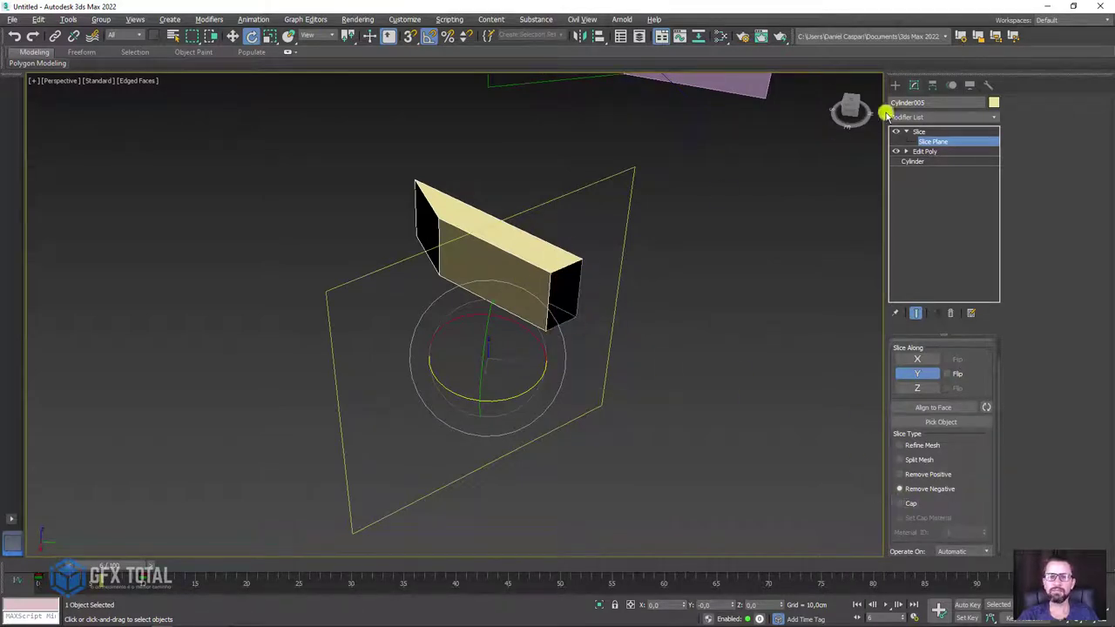
# Step: Add a Cap Holes modifier to the slab, then delete it again
pyautogui.click(994, 117)
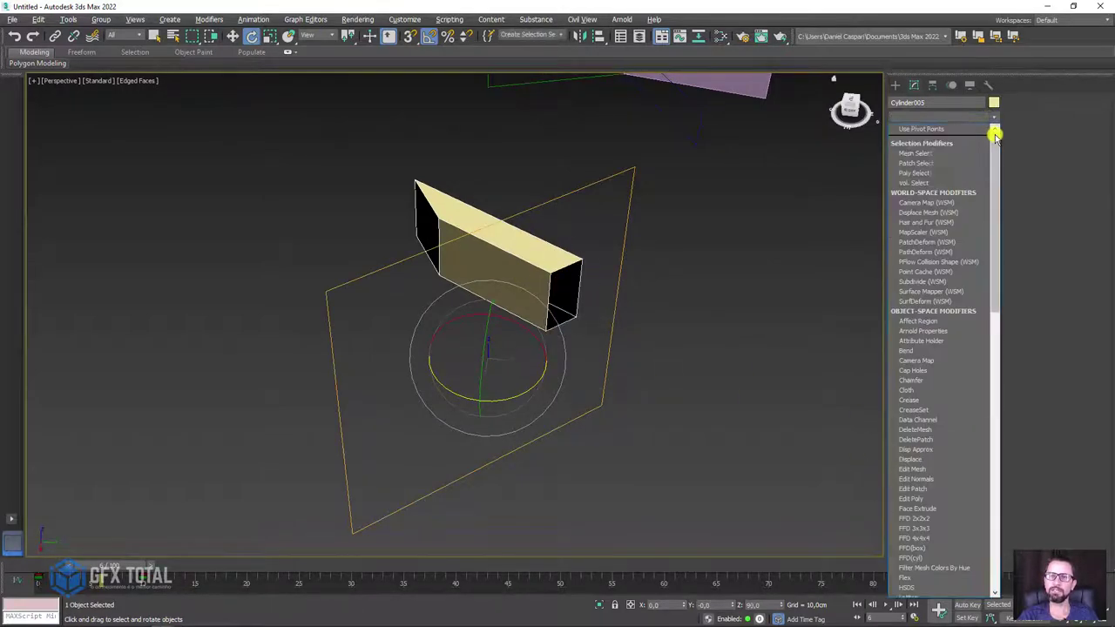
pyautogui.scroll(-2, 956, 241)
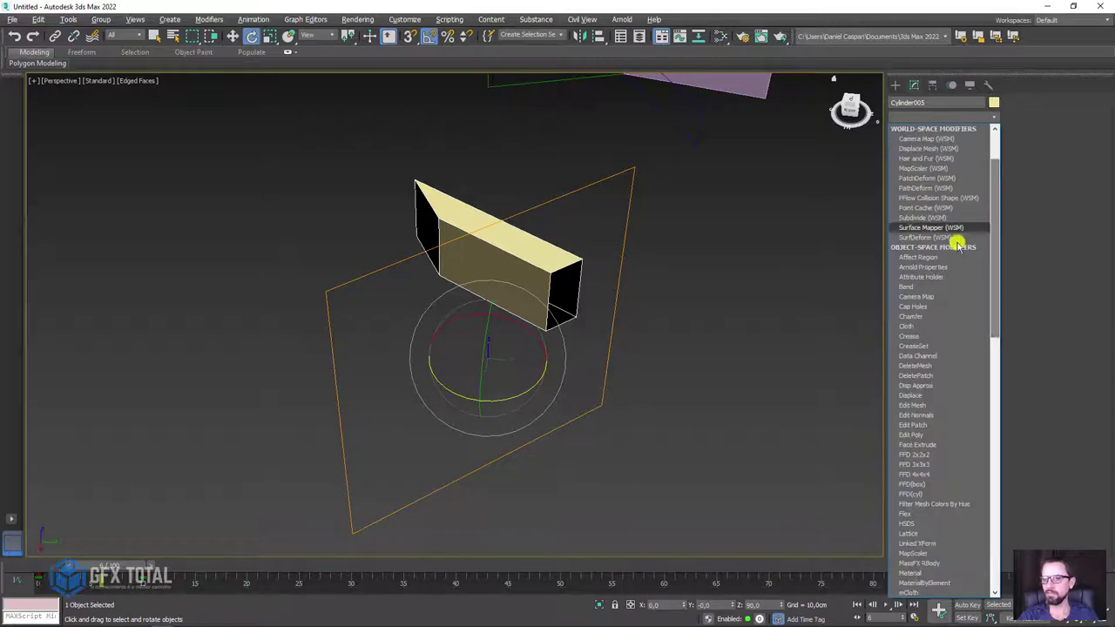
pyautogui.click(914, 305)
pyautogui.moveTo(772, 353)
pyautogui.keyDown('alt'); pyautogui.mouseDown(button='middle')
pyautogui.moveTo(734, 339)
pyautogui.moveTo(776, 329)
pyautogui.moveTo(788, 359)
pyautogui.mouseUp(button='middle'); pyautogui.keyUp('alt')
pyautogui.click(951, 313)
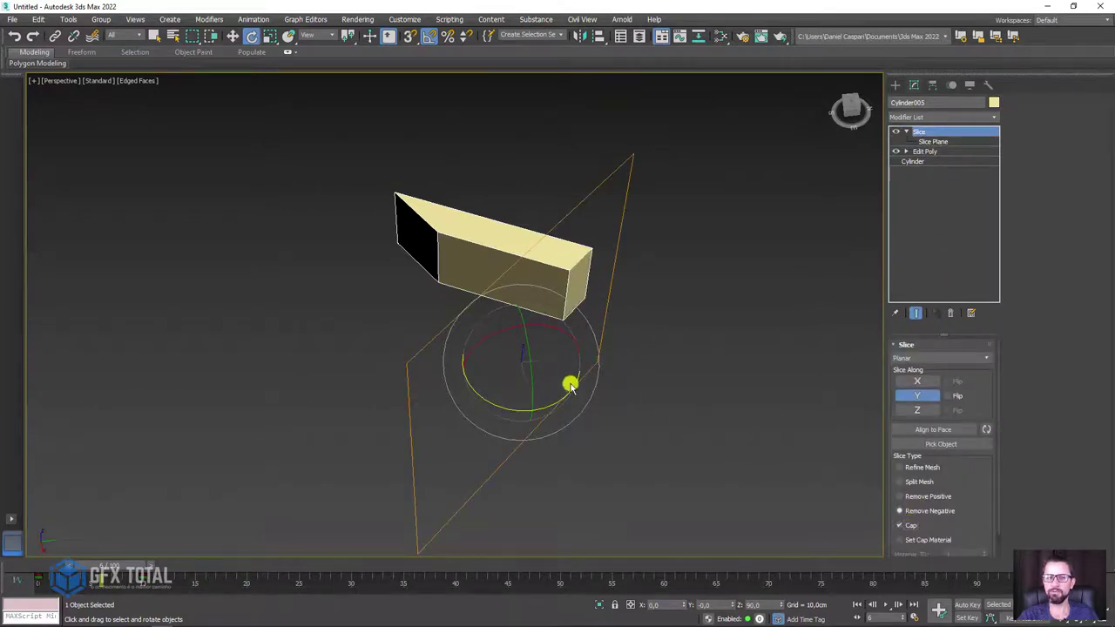
# Step: Scrub the timeline and re-angle the slice plane across the slab with Rotate (E)
pyautogui.moveTo(570, 384)
pyautogui.keyDown('alt'); pyautogui.mouseDown(button='middle')
pyautogui.moveTo(679, 403)
pyautogui.moveTo(508, 532)
pyautogui.moveTo(431, 498)
pyautogui.moveTo(185, 537)
pyautogui.mouseUp(button='middle'); pyautogui.keyUp('alt')
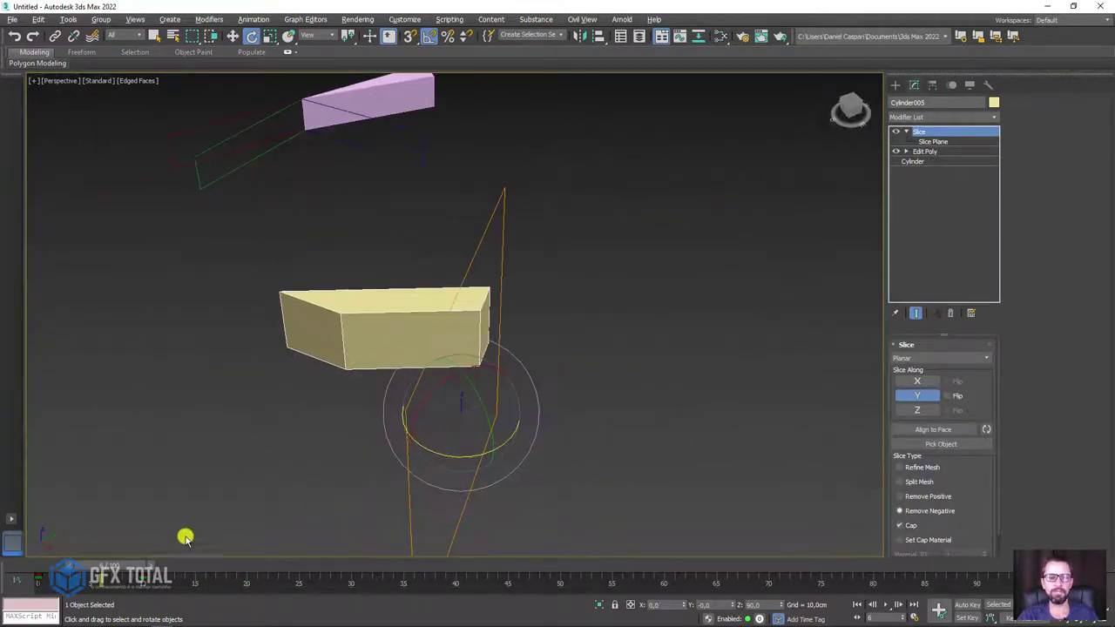
pyautogui.moveTo(126, 566)
pyautogui.mouseDown()
pyautogui.moveTo(149, 567)
pyautogui.moveTo(93, 566)
pyautogui.moveTo(180, 563)
pyautogui.moveTo(12, 558)
pyautogui.moveTo(246, 551)
pyautogui.moveTo(12, 564)
pyautogui.moveTo(142, 566)
pyautogui.mouseUp()
pyautogui.press('e')
pyautogui.moveTo(403, 423)
pyautogui.mouseDown()
pyautogui.moveTo(496, 374)
pyautogui.moveTo(560, 398)
pyautogui.moveTo(568, 383)
pyautogui.mouseUp()
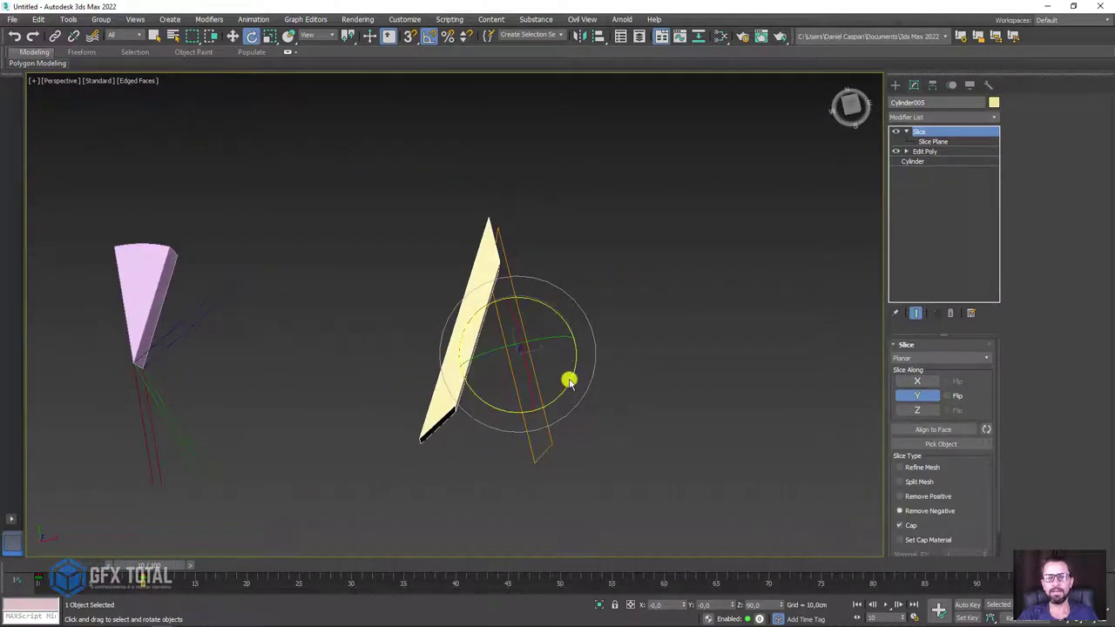
pyautogui.click(996, 117)
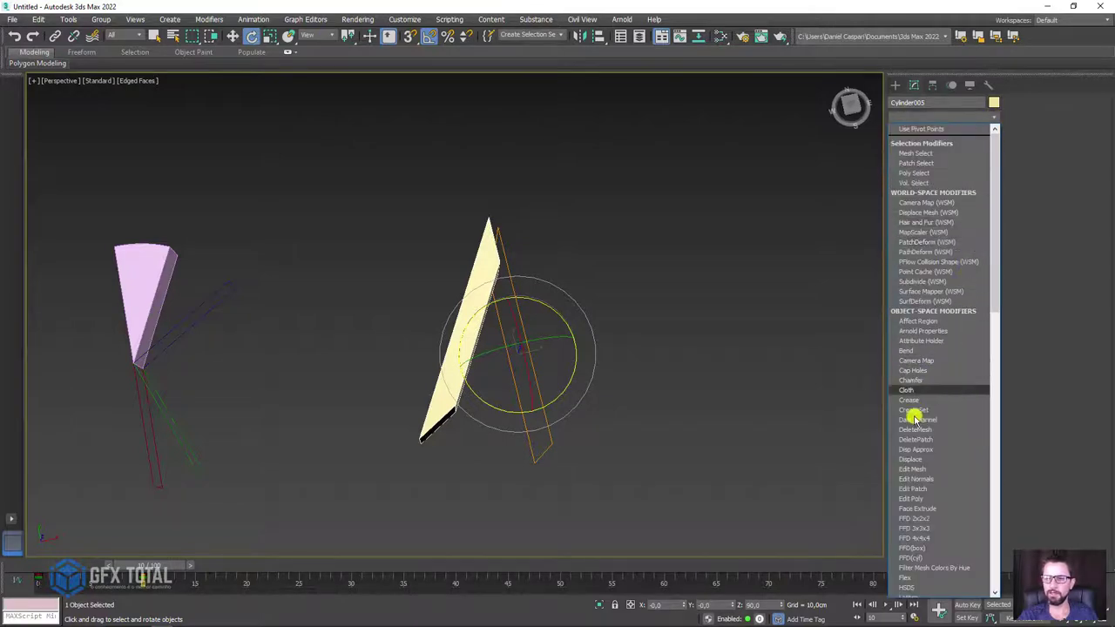
# Step: Add an Edit Poly on top of the slab and rotate-clone two copies into a three-bar triangle
pyautogui.click(923, 499)
pyautogui.keyDown('alt'); pyautogui.moveTo(621, 416); pyautogui.dragTo(526, 409, button='middle'); pyautogui.keyUp('alt')
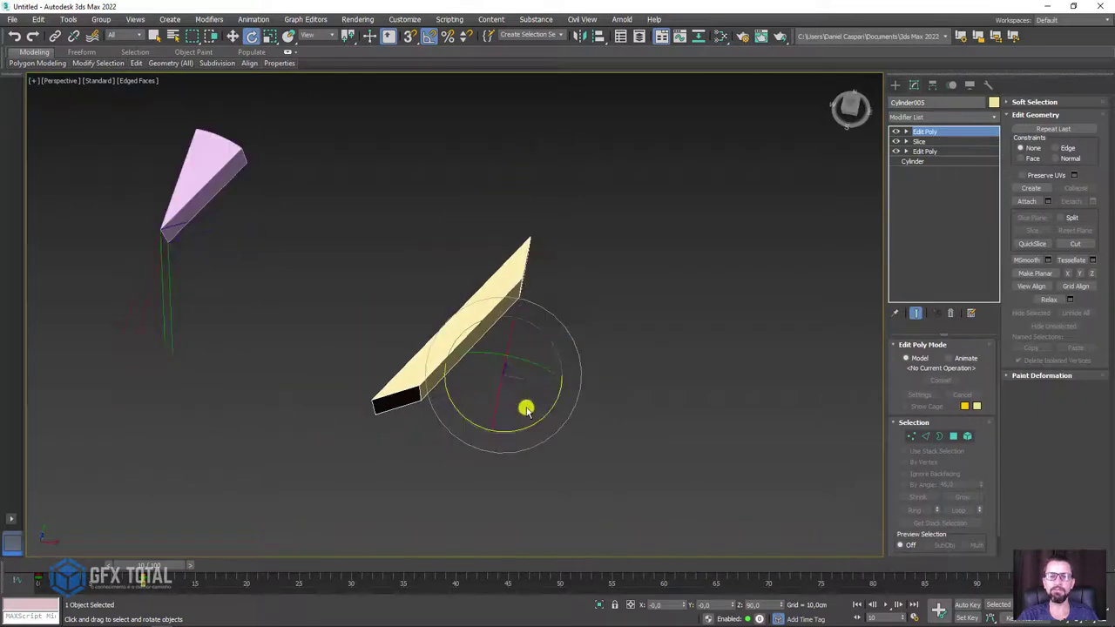
pyautogui.keyDown('shift'); pyautogui.moveTo(540, 421); pyautogui.dragTo(471, 451); pyautogui.keyUp('shift')
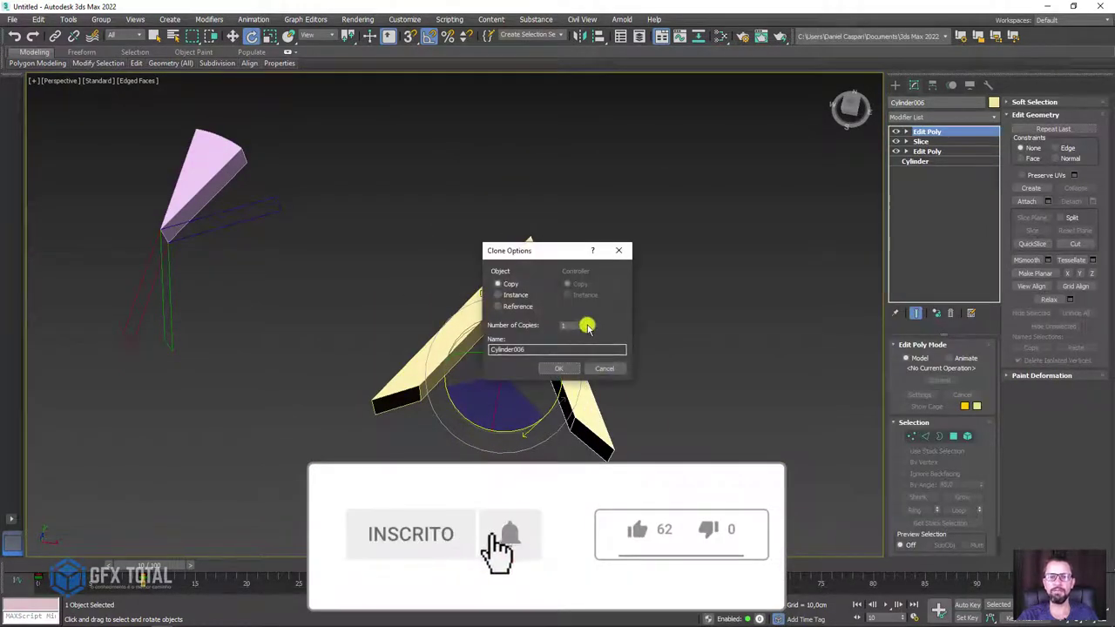
pyautogui.click(567, 367)
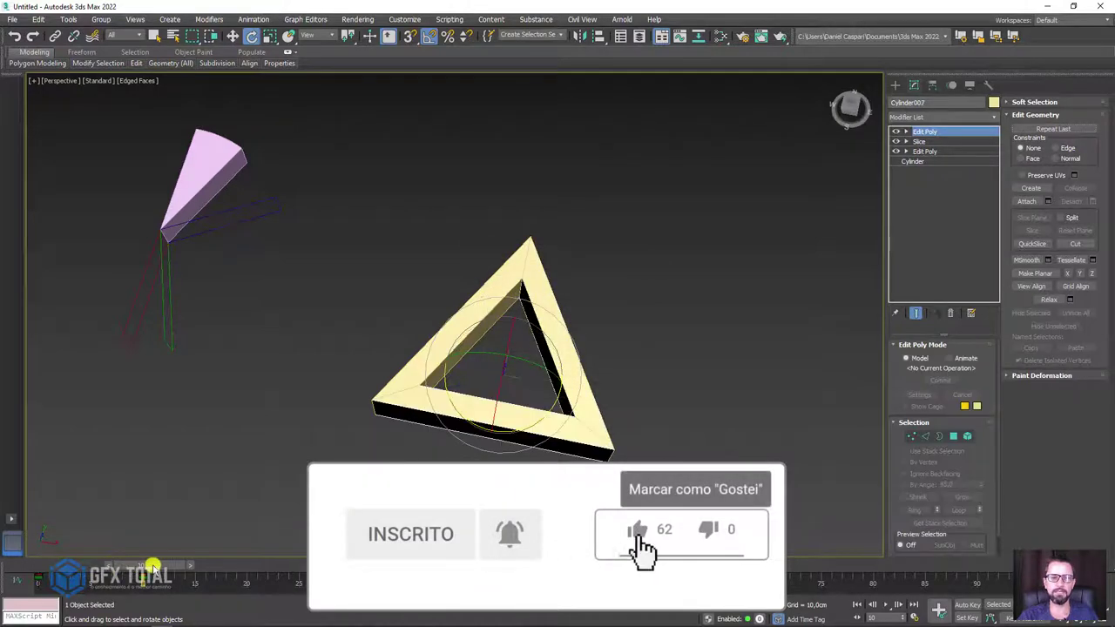
pyautogui.moveTo(142, 566)
pyautogui.mouseDown()
pyautogui.moveTo(225, 576)
pyautogui.moveTo(148, 579)
pyautogui.mouseUp()
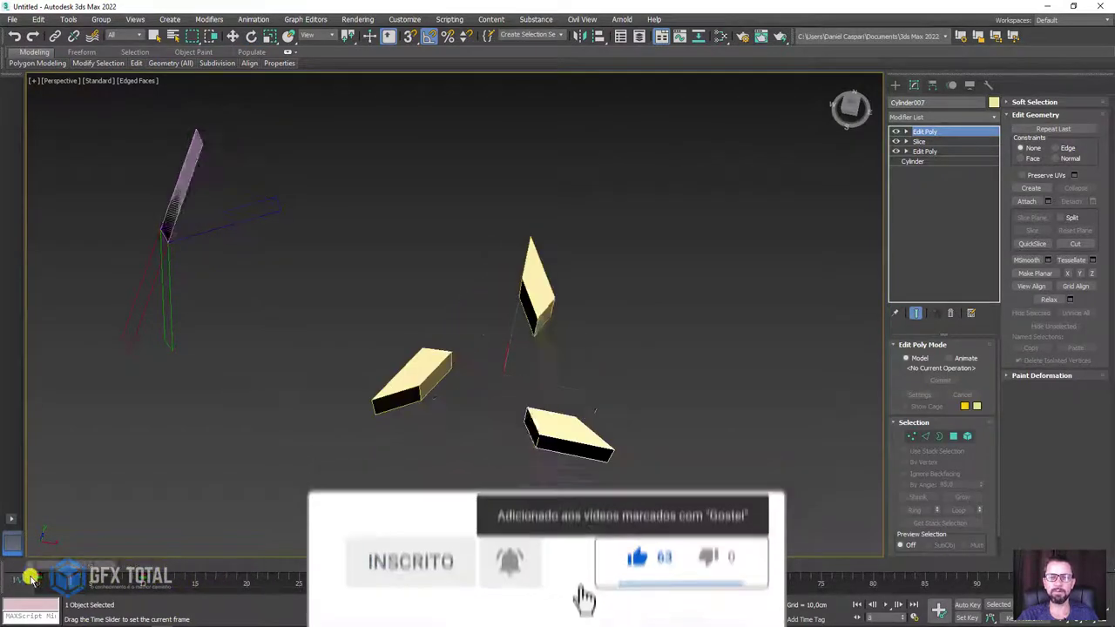
# Step: Select all three bars, switch to wireframe (F3) and scrub to watch them grow
pyautogui.moveTo(654, 505); pyautogui.dragTo(358, 229)
pyautogui.press('e')
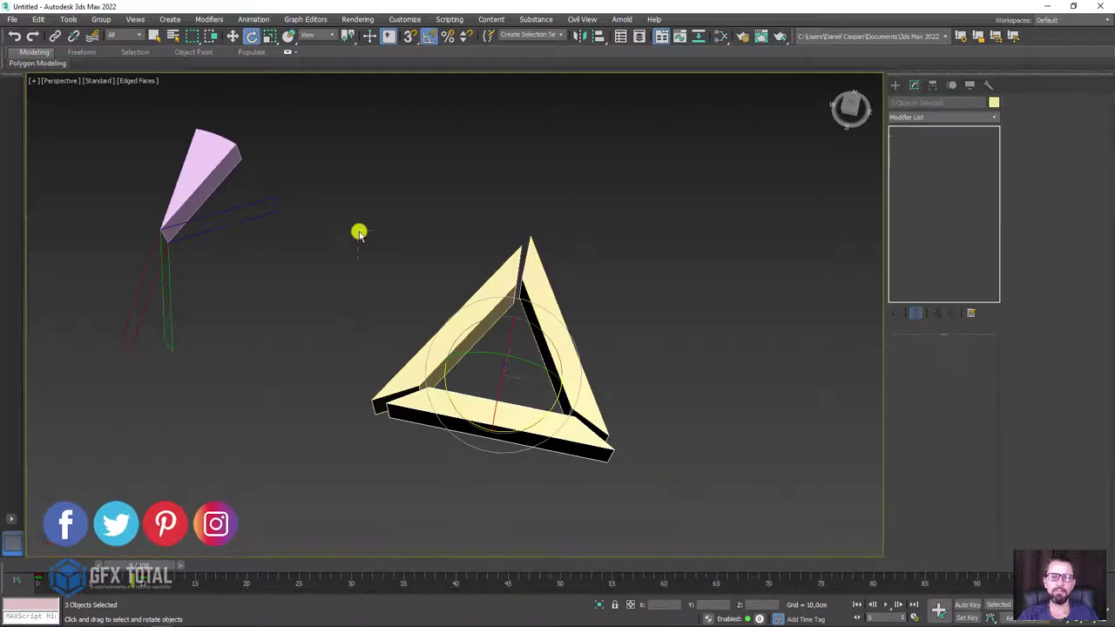
pyautogui.press('F3')
pyautogui.press('F3')
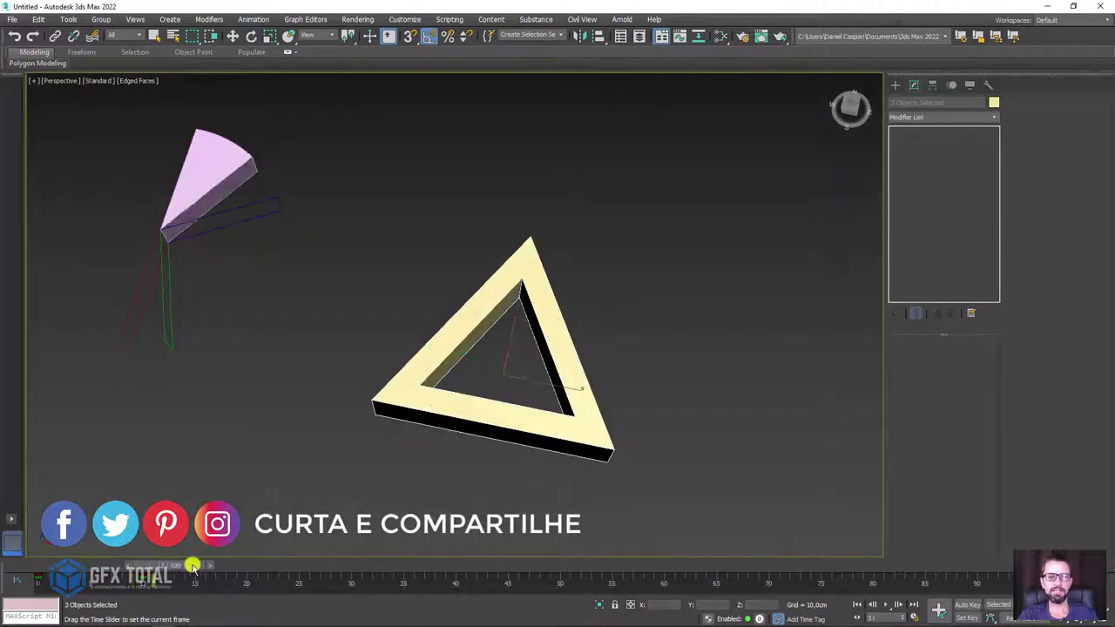
pyautogui.moveTo(132, 566); pyautogui.dragTo(466, 566)
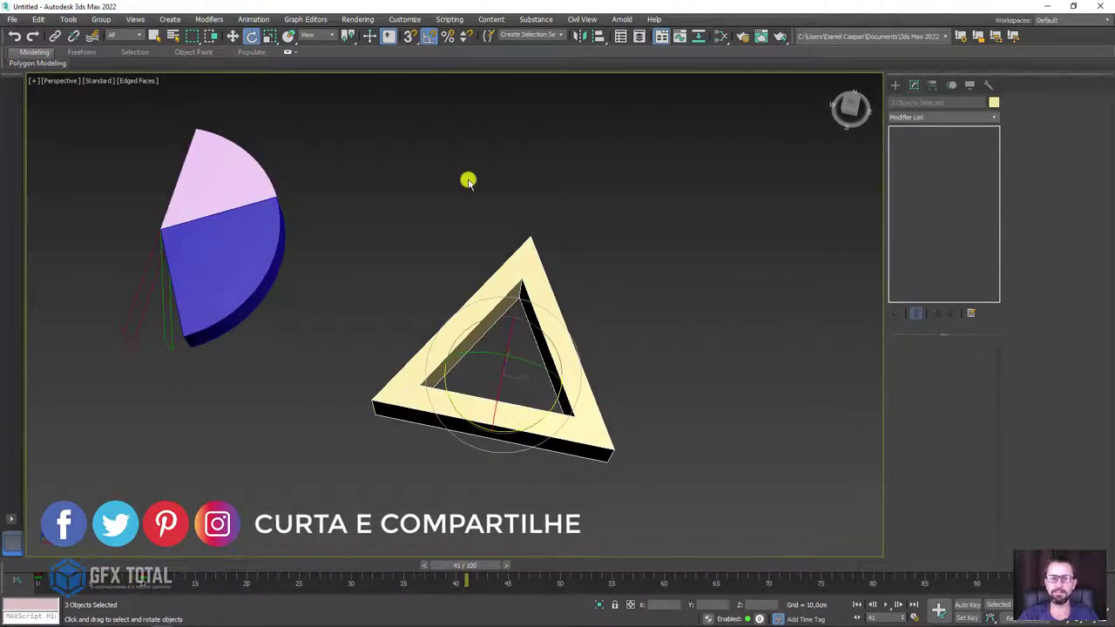
# Step: Drag Cylinder007's slice keys later so it grows from frame 23 to 33
pyautogui.keyDown('alt'); pyautogui.click(477, 411); pyautogui.keyUp('alt')
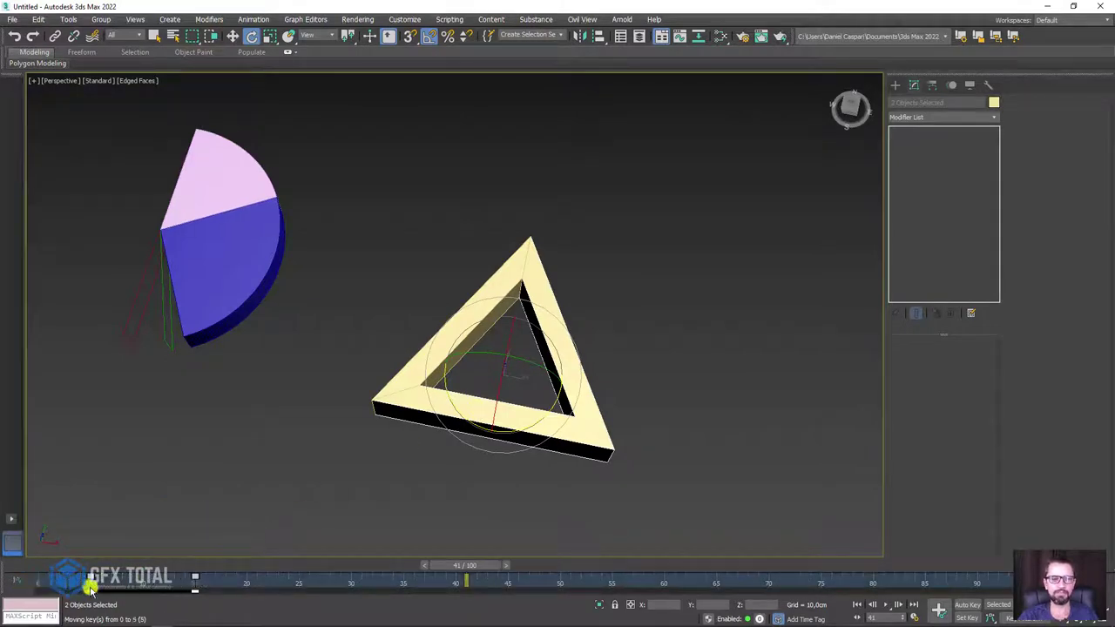
pyautogui.click(538, 348)
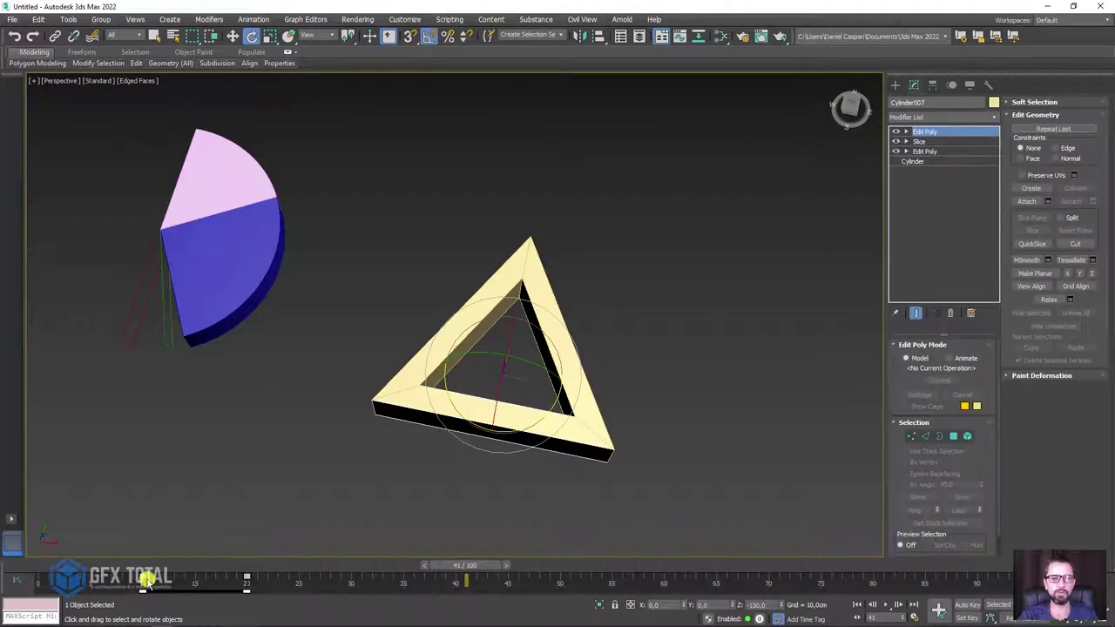
pyautogui.moveTo(144, 577); pyautogui.dragTo(193, 584)
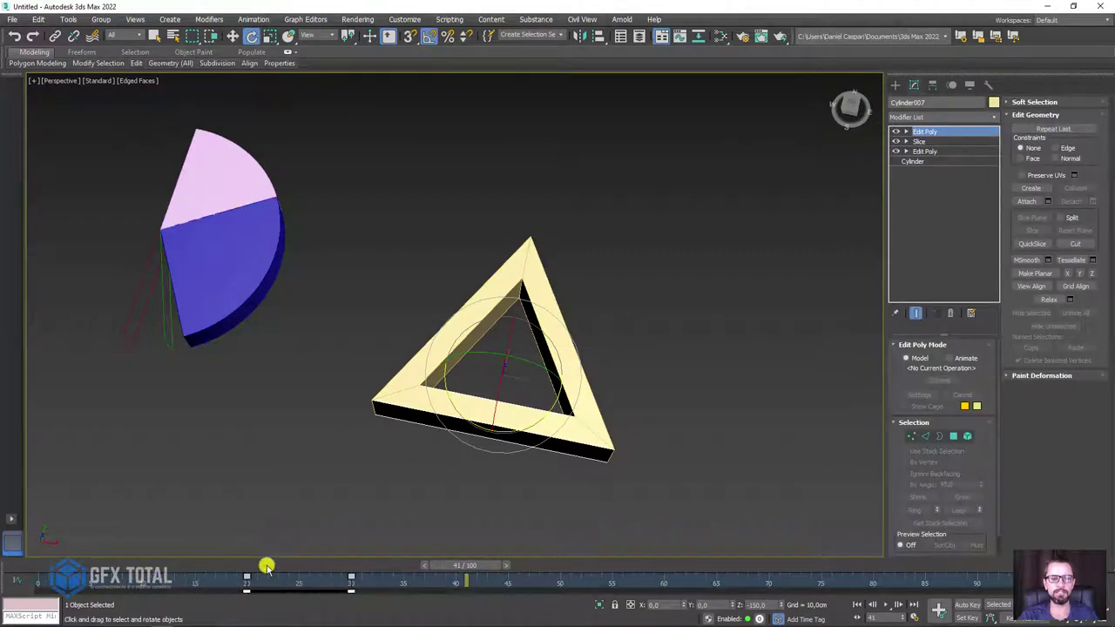
pyautogui.moveTo(266, 566)
pyautogui.mouseDown()
pyautogui.moveTo(29, 577)
pyautogui.moveTo(356, 577)
pyautogui.moveTo(25, 590)
pyautogui.moveTo(435, 589)
pyautogui.moveTo(186, 599)
pyautogui.mouseUp()
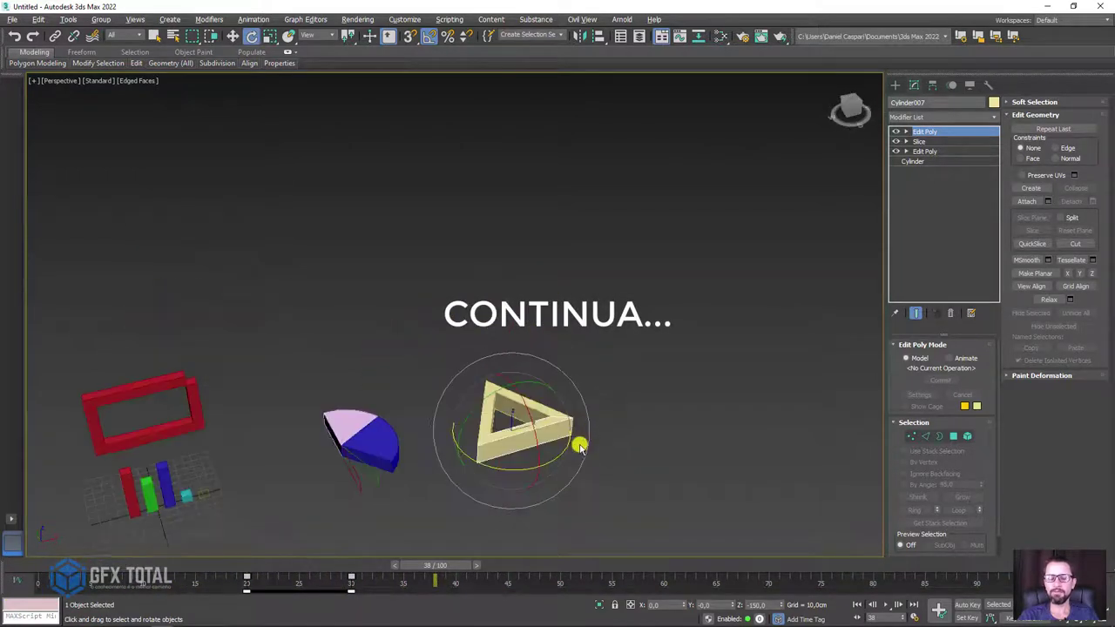
pyautogui.keyDown('alt'); pyautogui.moveTo(579, 447); pyautogui.dragTo(530, 427, button='middle'); pyautogui.keyUp('alt')
pyautogui.scroll(3, 485, 344)
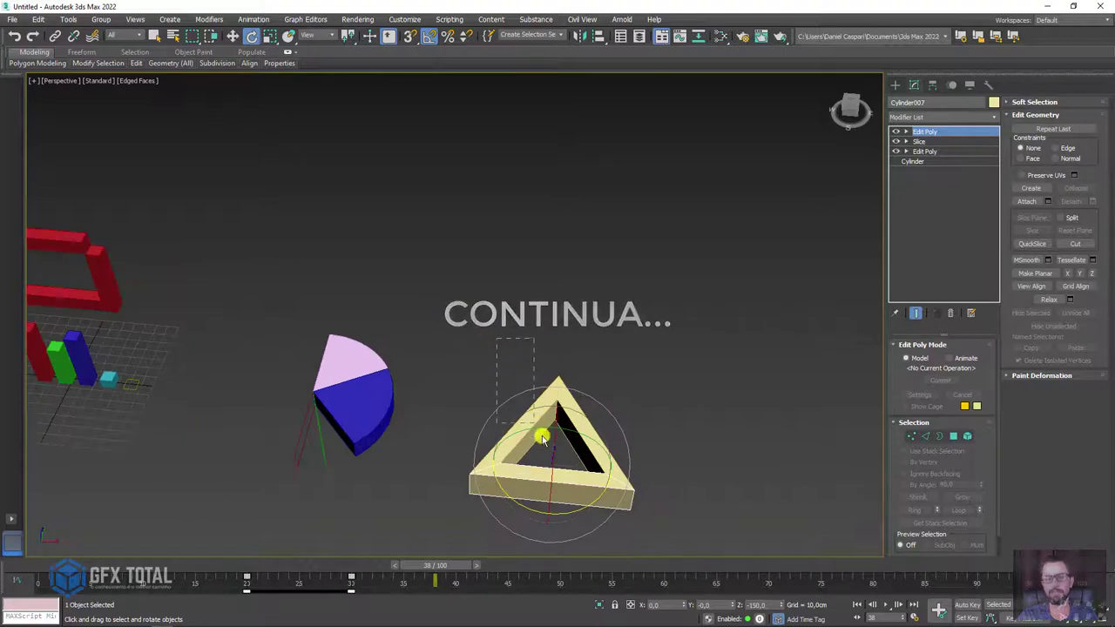